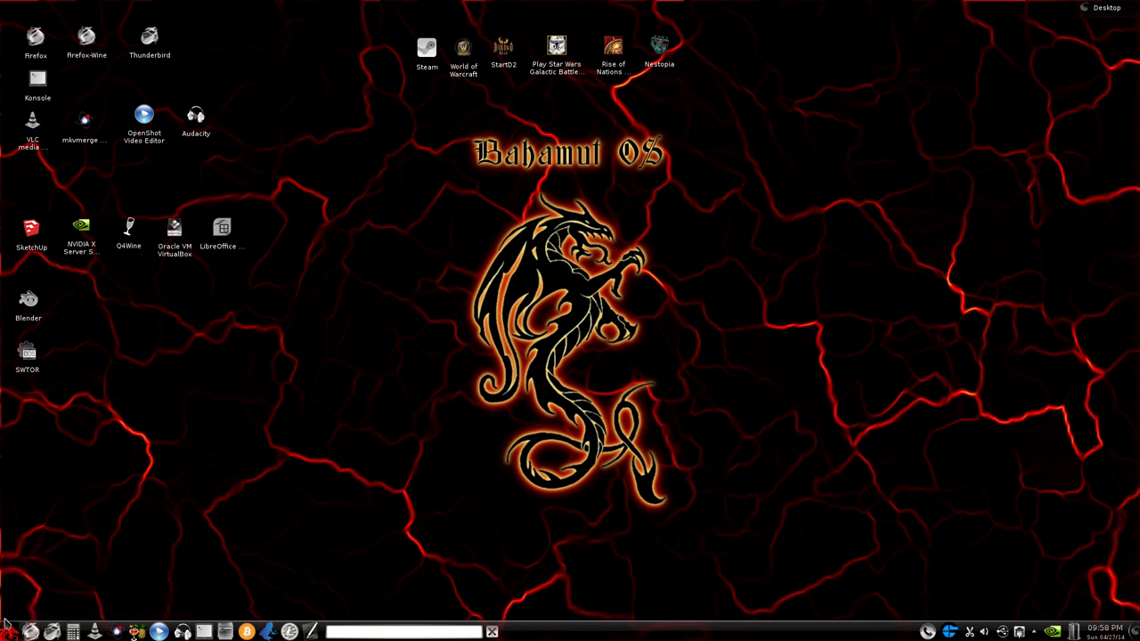
# Step: Add an XBMC Media Center shortcut to the desktop from Kickoff and launch XBMC with it
pyautogui.click(11, 631)
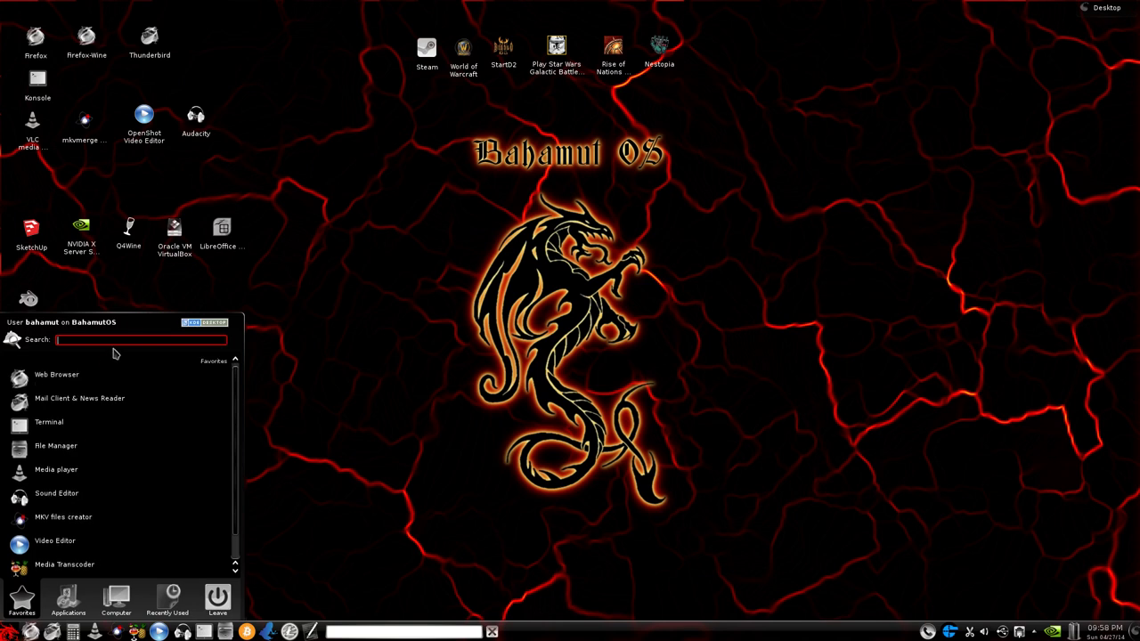
pyautogui.write('xbmc')
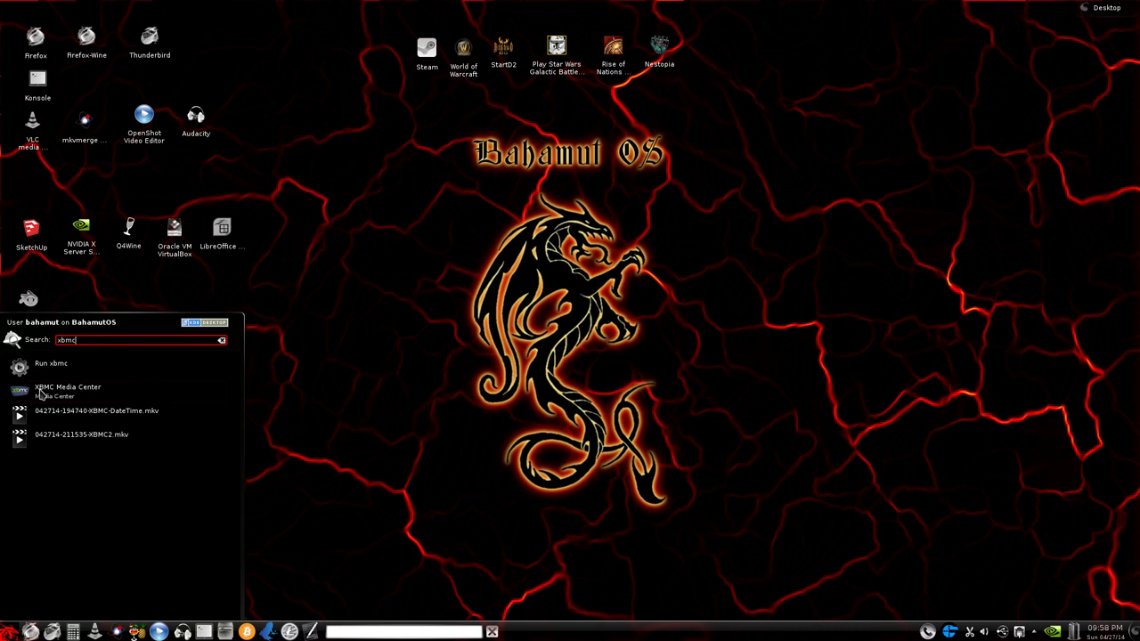
pyautogui.rightClick(48, 393)
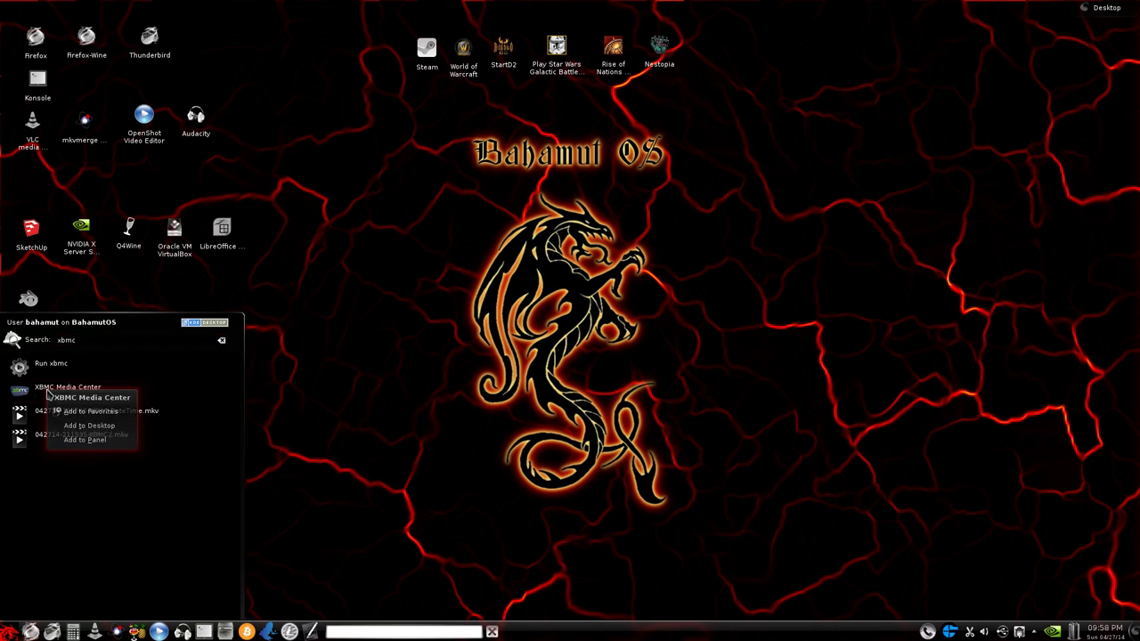
pyautogui.click(89, 426)
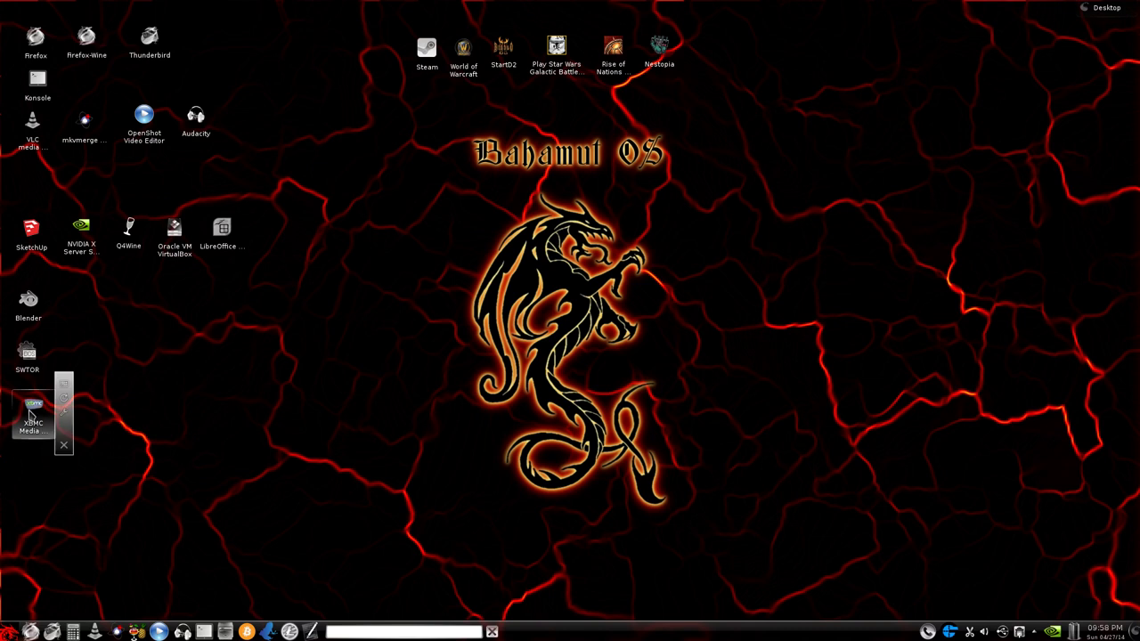
pyautogui.click(31, 415)
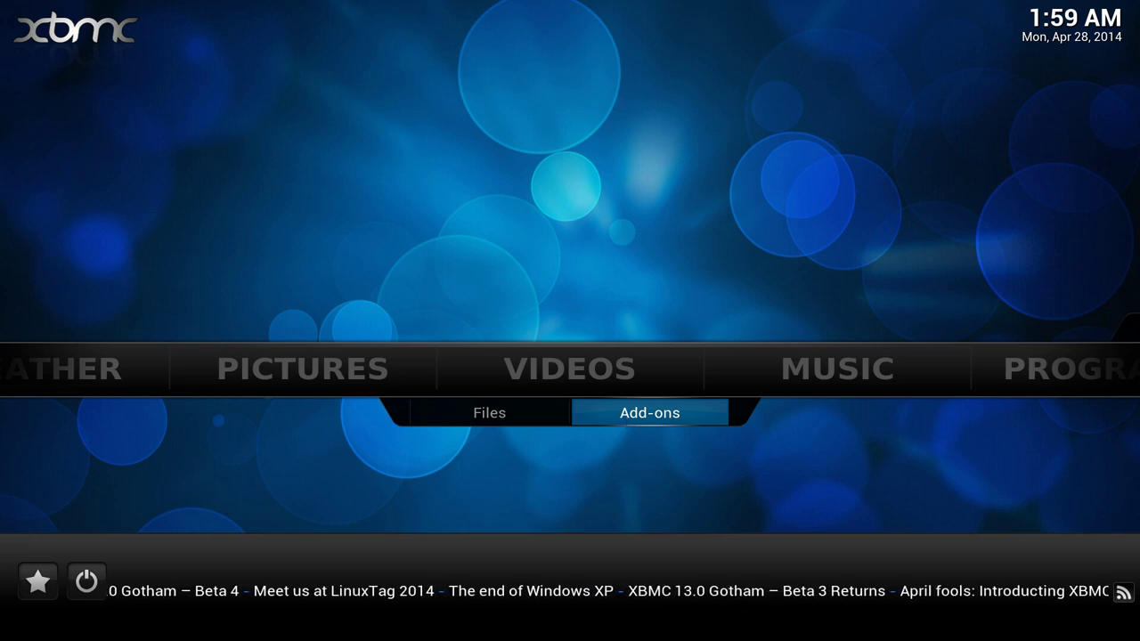
# Step: Open Get More... under the Videos add-ons and start scrolling down the repository's video add-ons
pyautogui.click(626, 416)
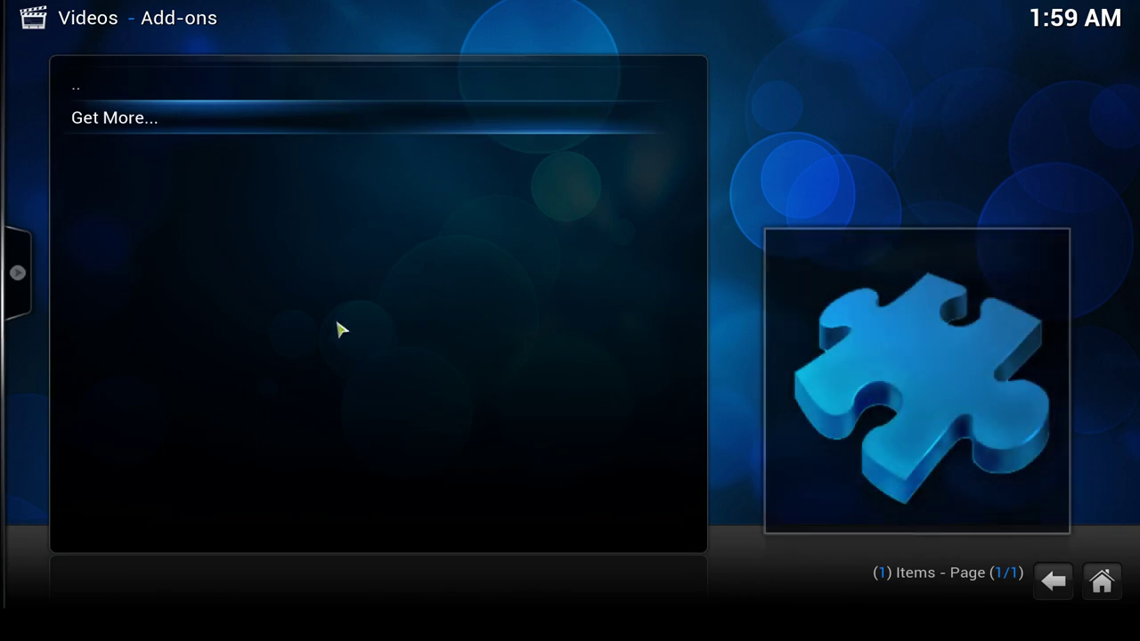
pyautogui.click(124, 122)
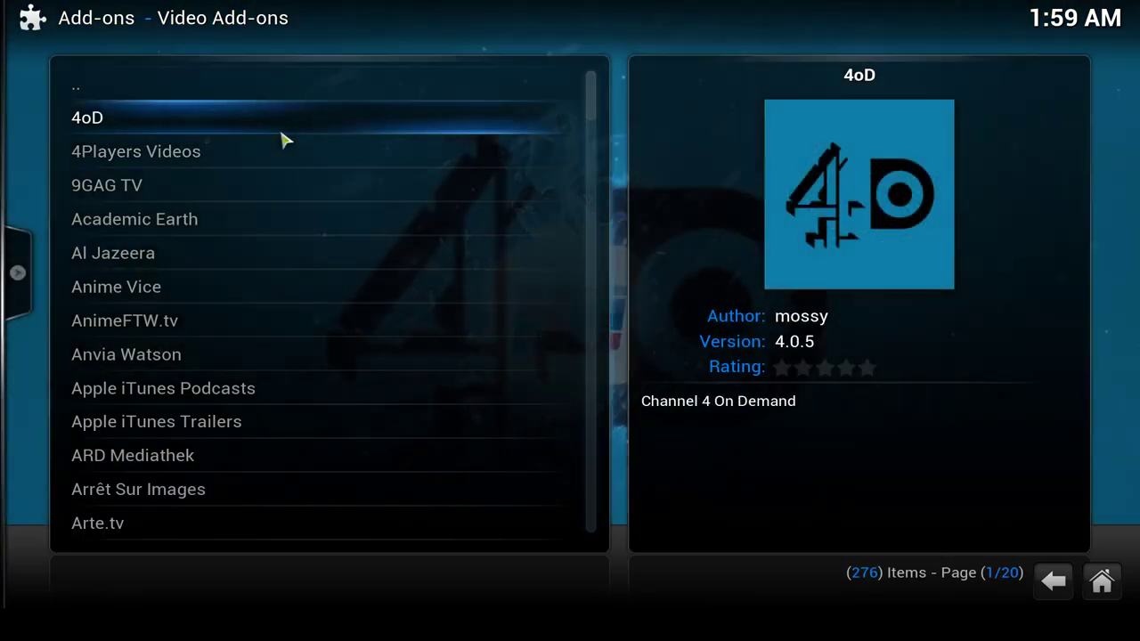
pyautogui.scroll(-6, 220, 448)
pyautogui.scroll(-12, 220, 448)
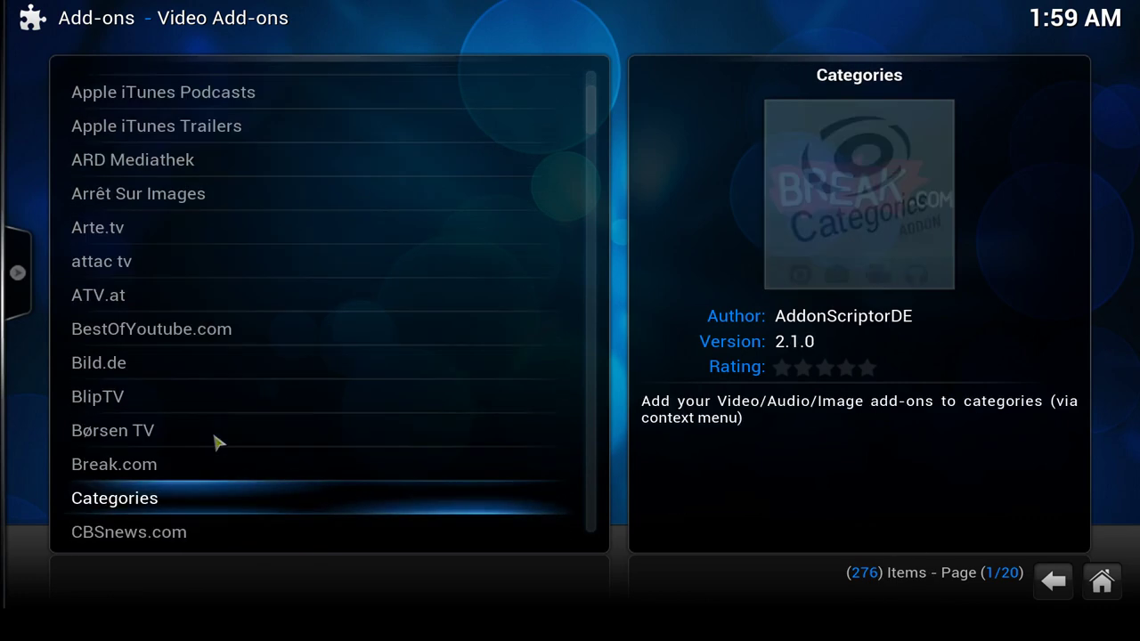
pyautogui.scroll(-15, 220, 442)
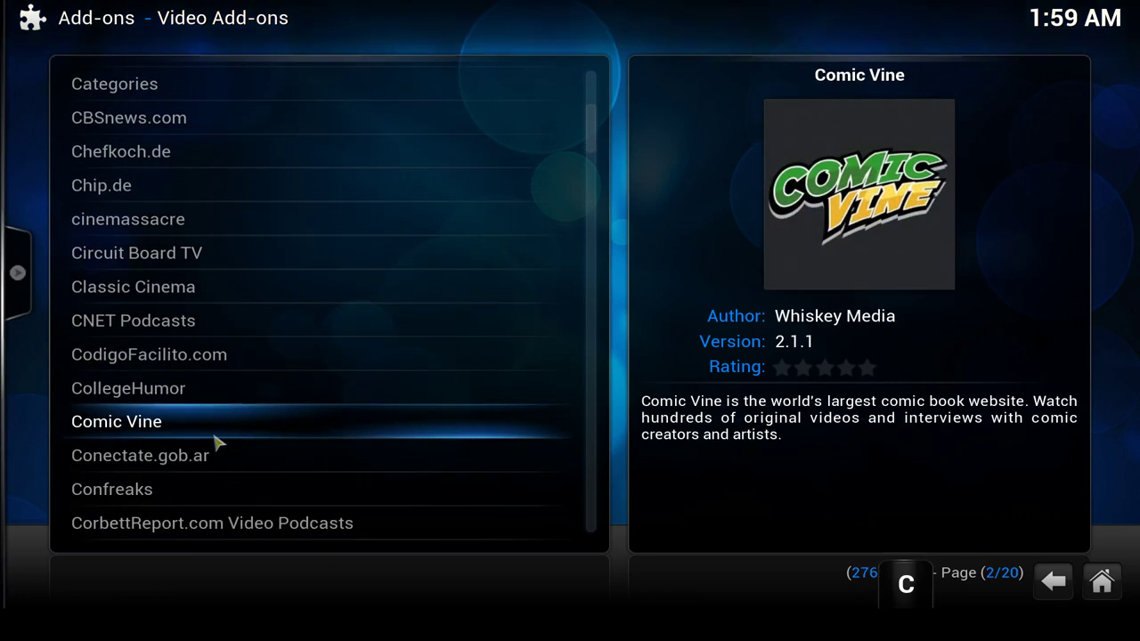
pyautogui.scroll(-16, 220, 443)
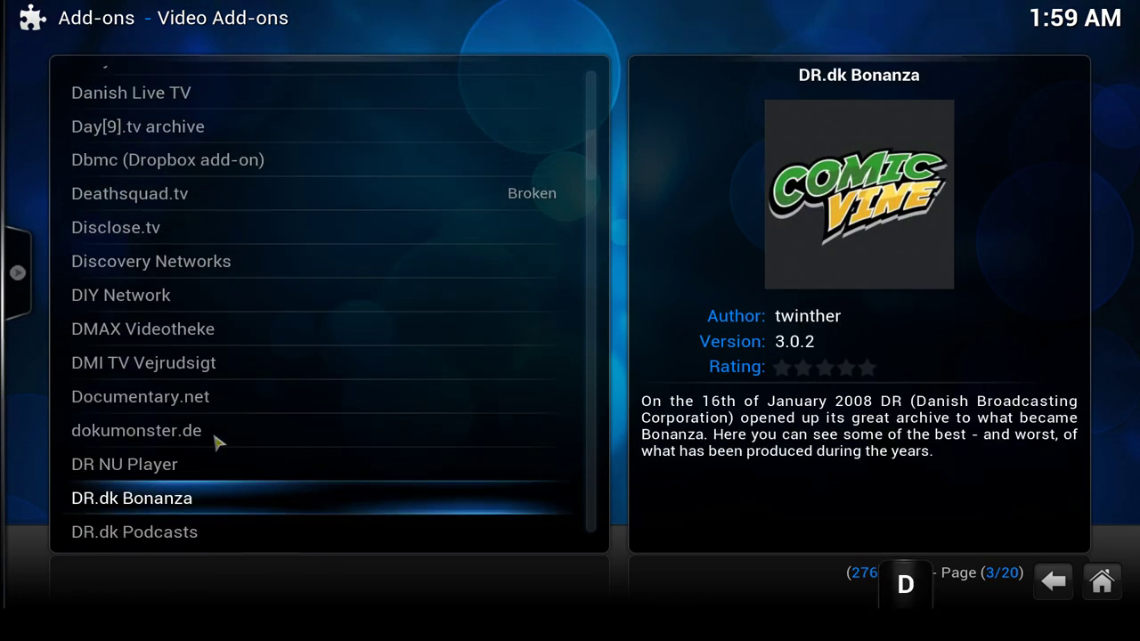
pyautogui.scroll(-18, 220, 443)
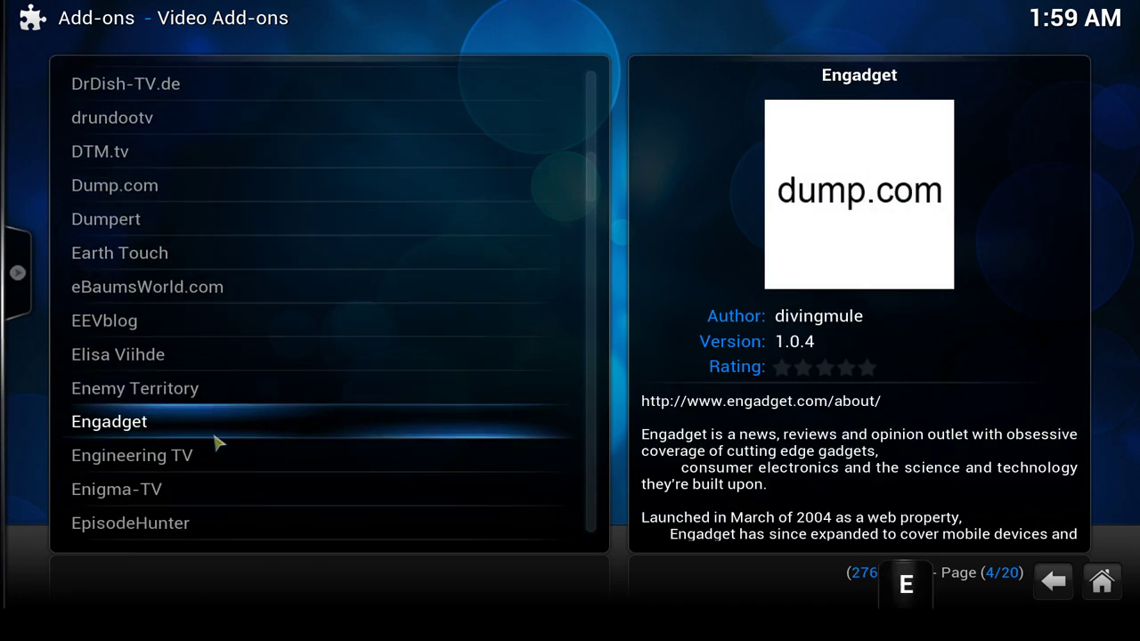
pyautogui.scroll(-5, 246, 422)
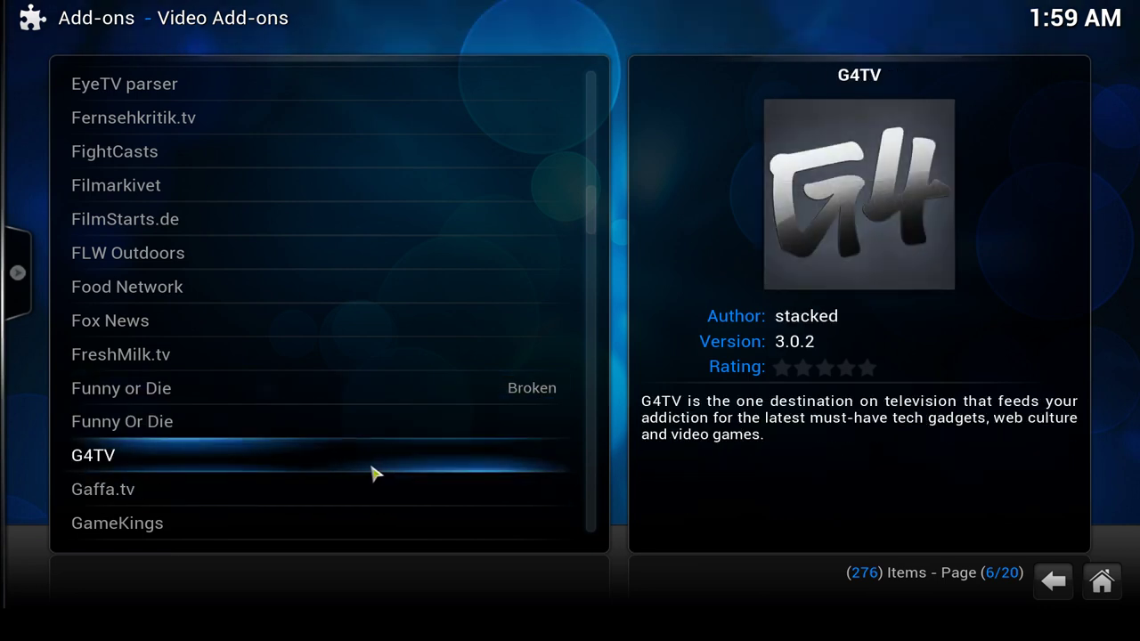
# Step: Scroll further down the Video Add-ons list and open the YouTube add-on's information
pyautogui.scroll(-16, 374, 472)
pyautogui.scroll(-20, 374, 472)
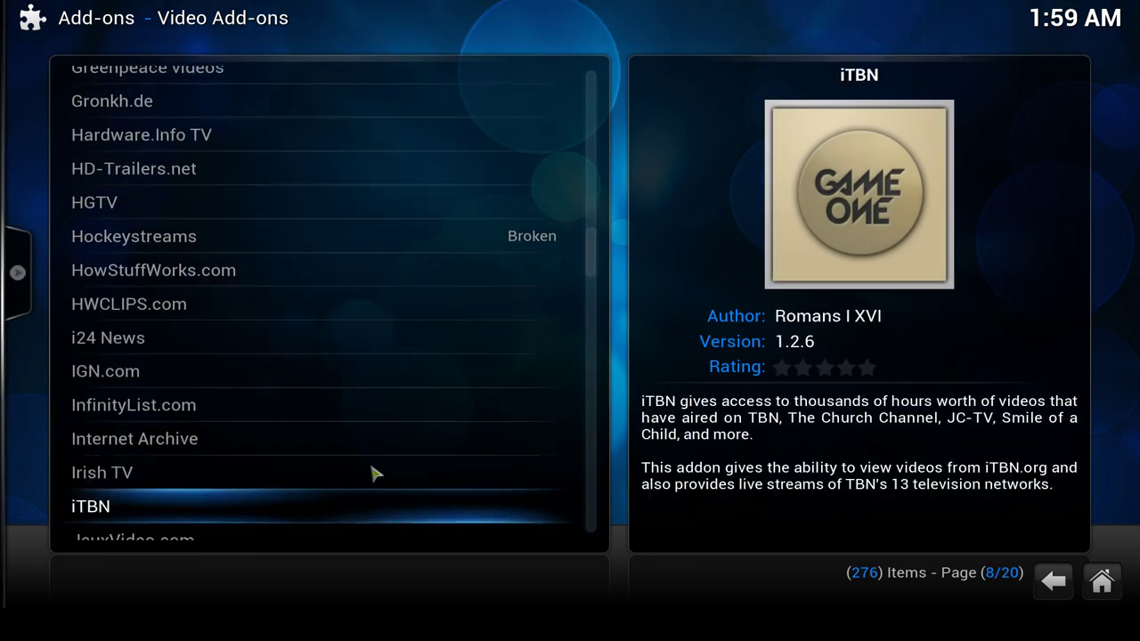
pyautogui.scroll(-9, 374, 473)
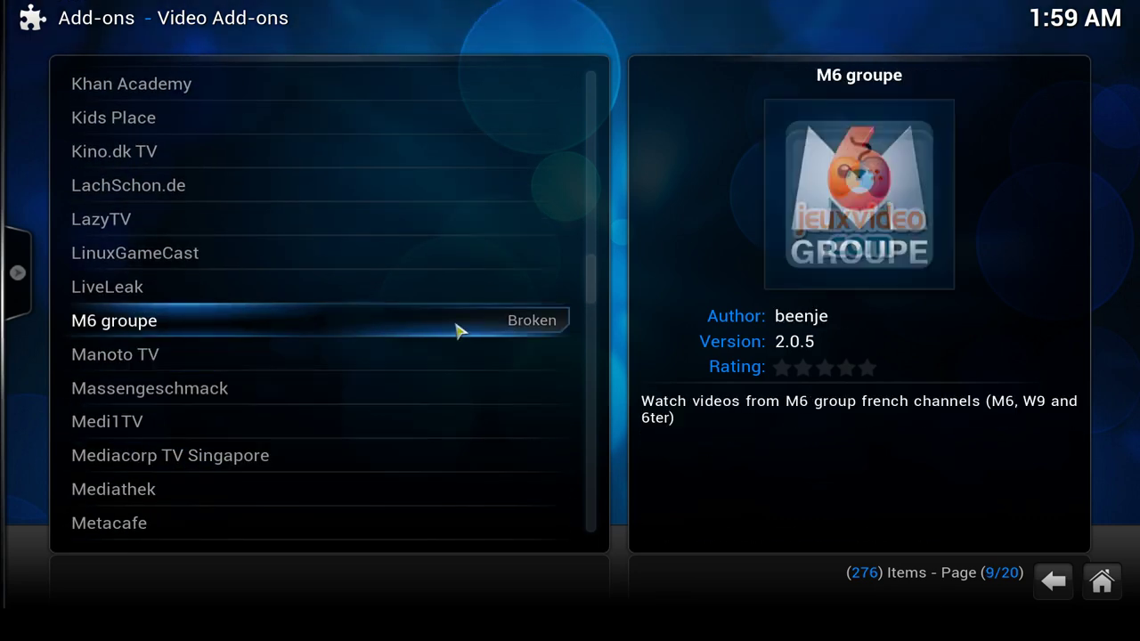
pyautogui.scroll(-17, 356, 442)
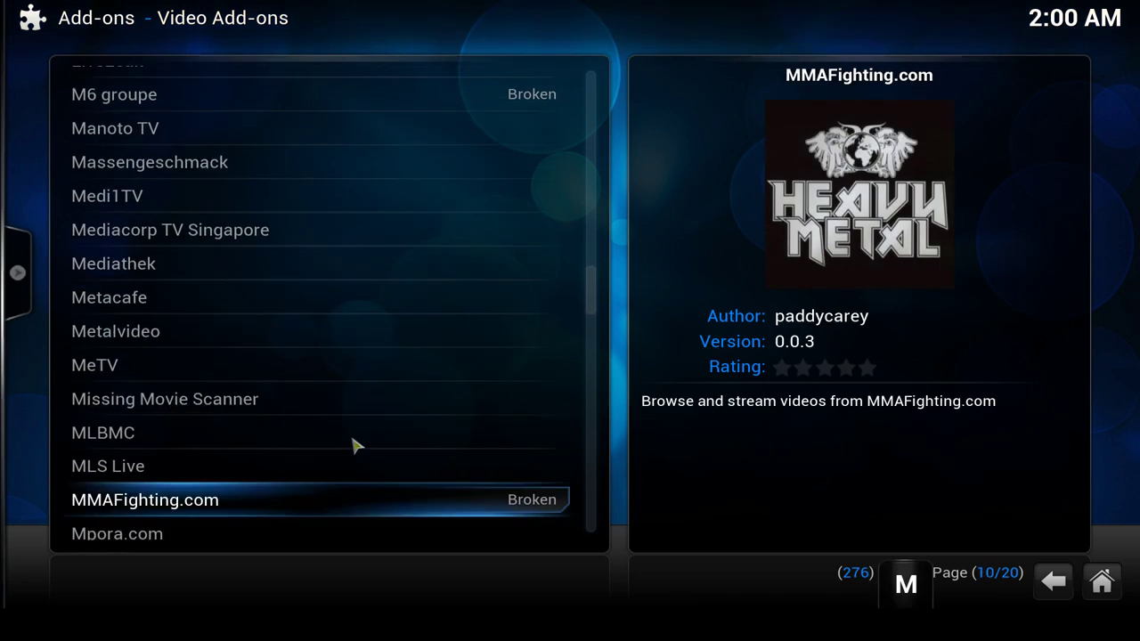
pyautogui.scroll(-19, 288, 490)
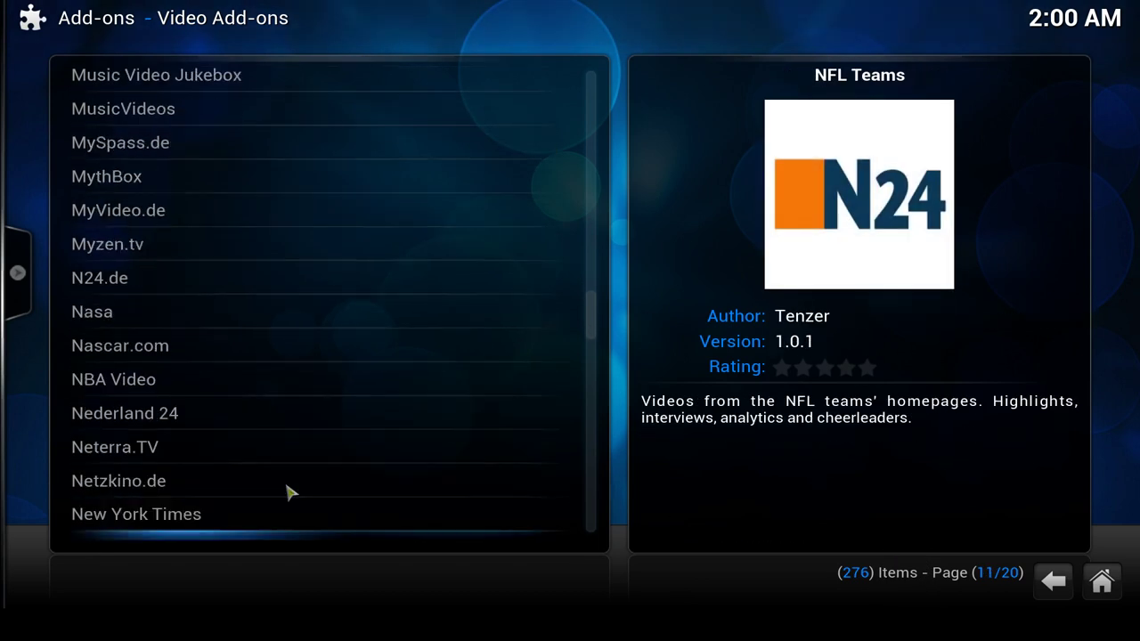
pyautogui.scroll(-20, 288, 491)
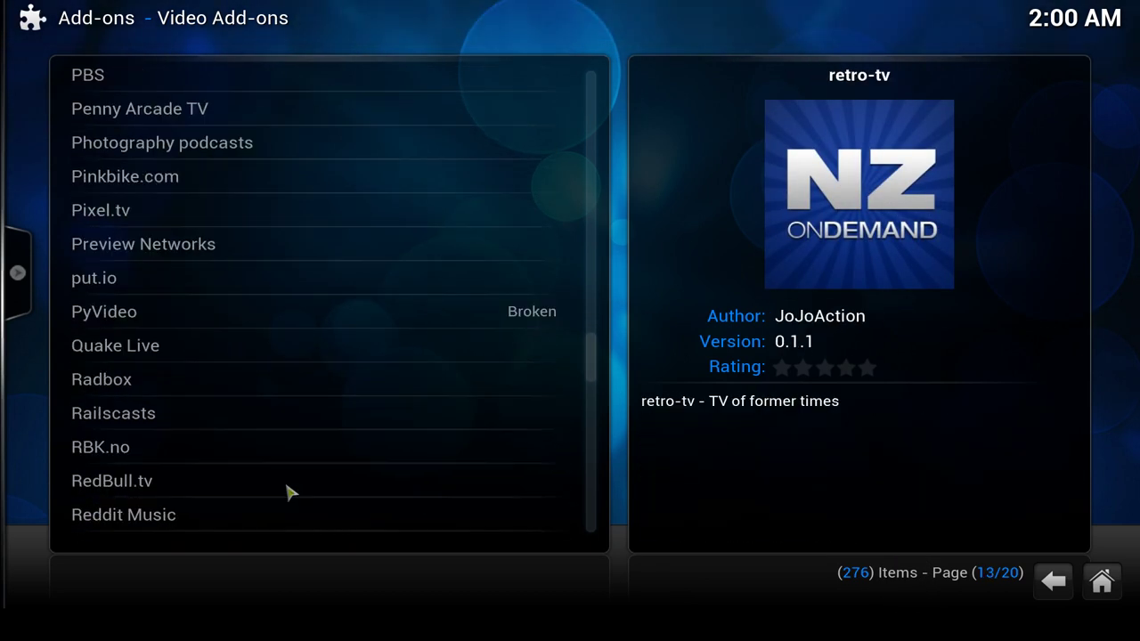
pyautogui.scroll(-16, 287, 491)
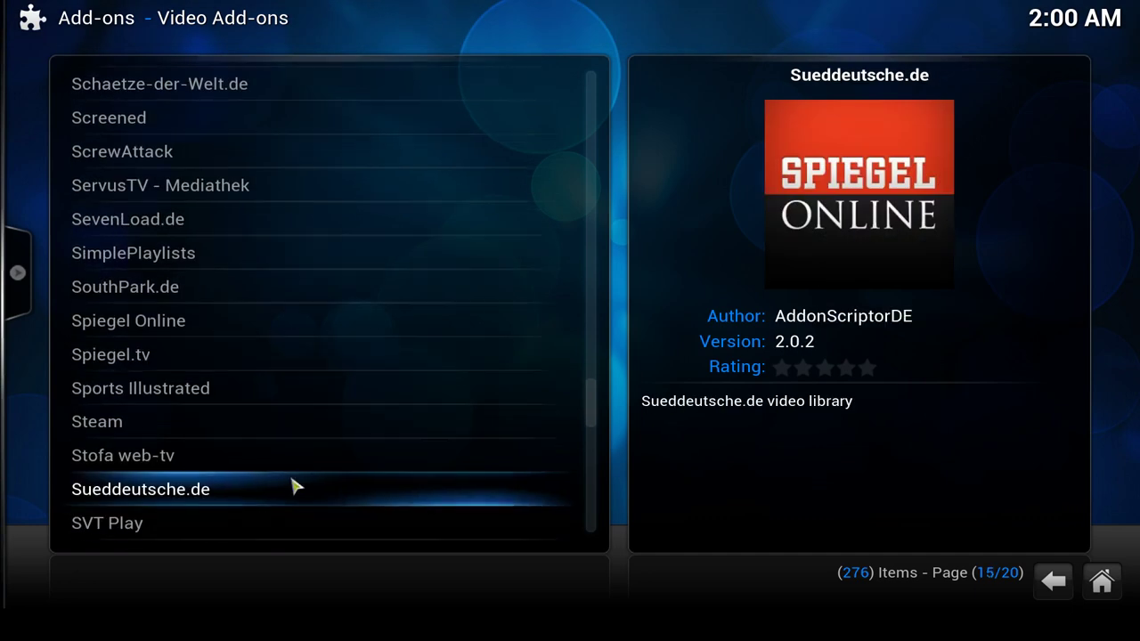
pyautogui.moveTo(594, 396); pyautogui.dragTo(598, 558)
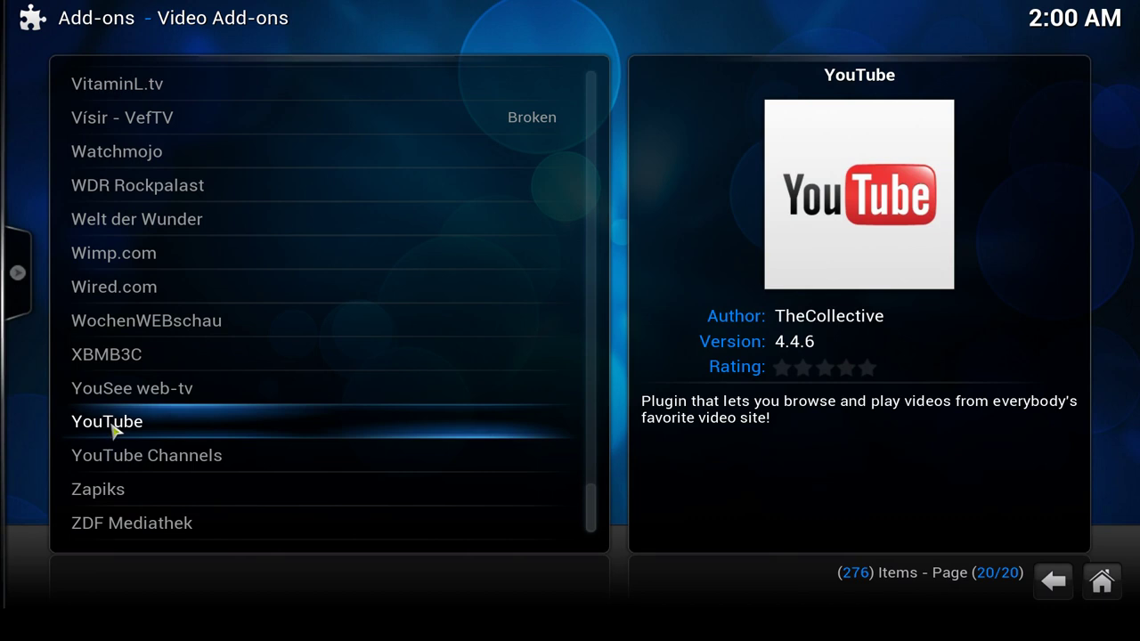
pyautogui.click(113, 431)
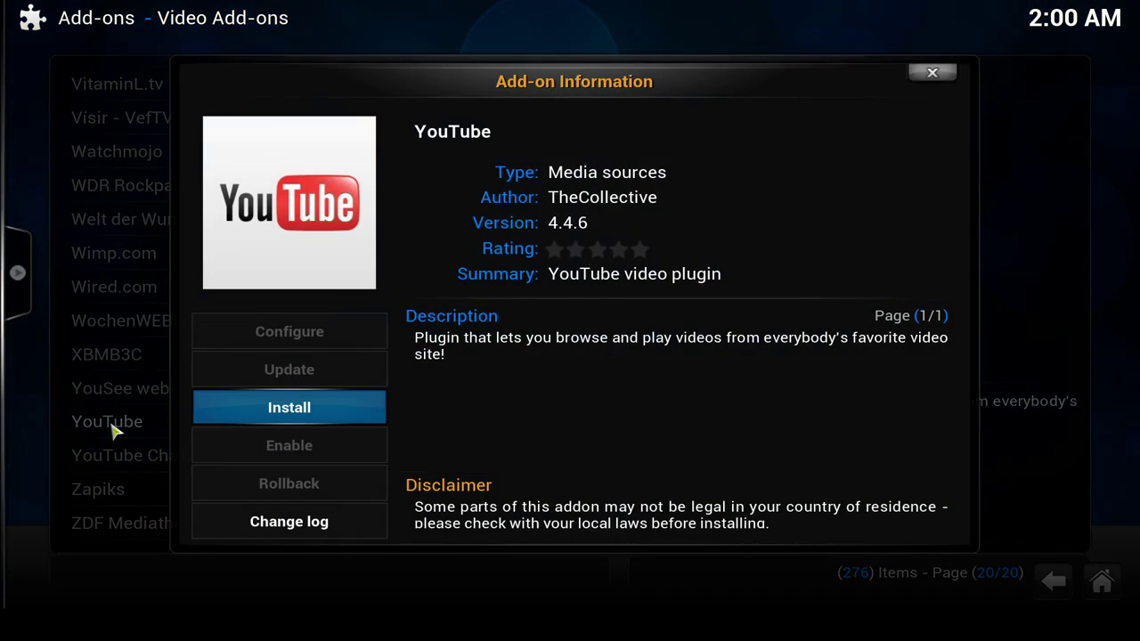
# Step: Install YouTube add-on 4.4.6, then return to the top of the list and the add-on categories
pyautogui.click(274, 410)
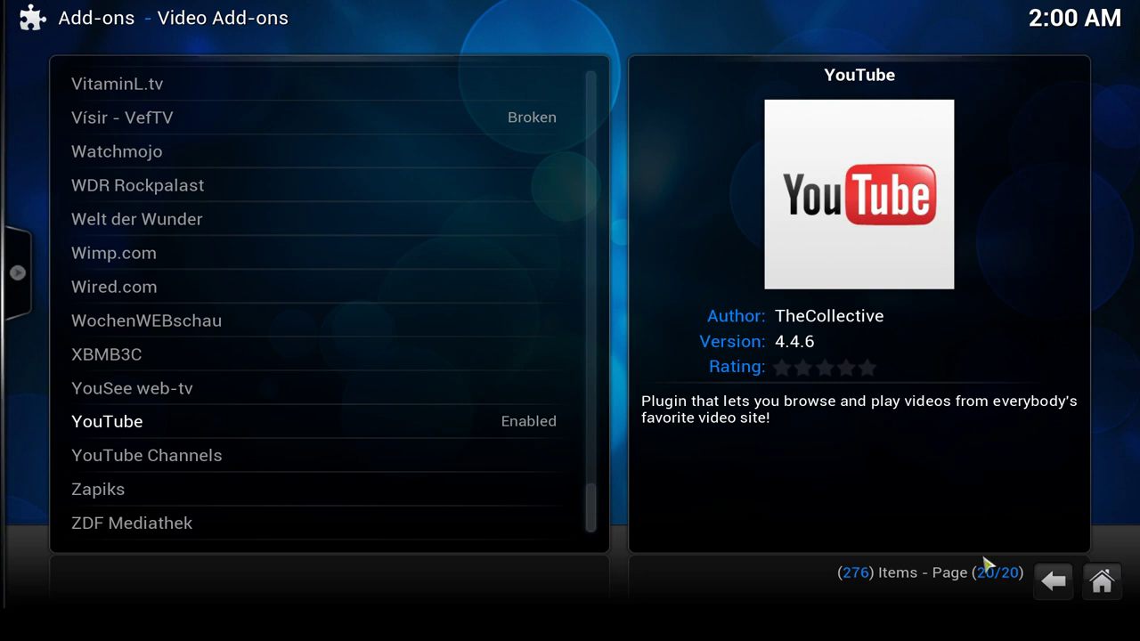
pyautogui.moveTo(590, 509); pyautogui.dragTo(600, 77)
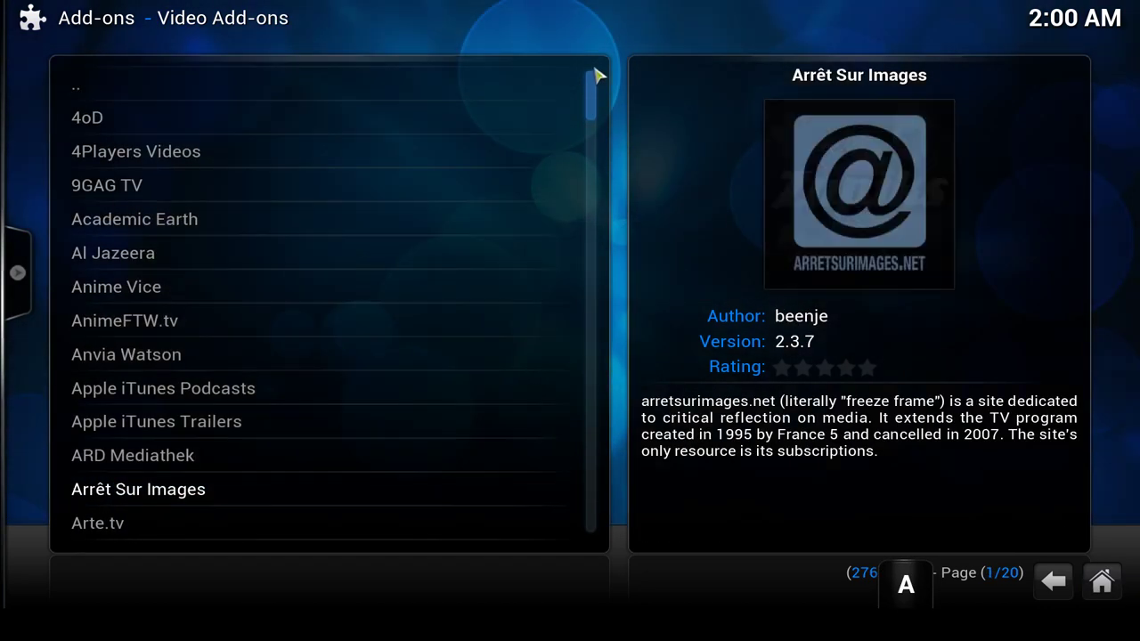
pyautogui.click(424, 92)
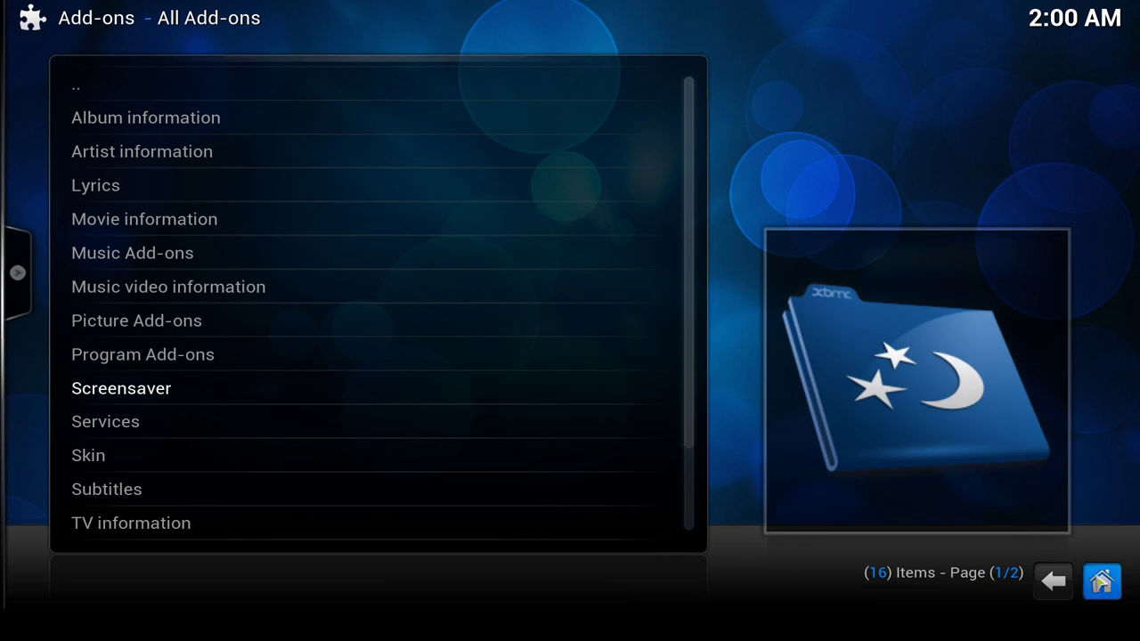
# Step: Go Home and browse Settings > Add-ons > Video Add-ons
pyautogui.click(1102, 581)
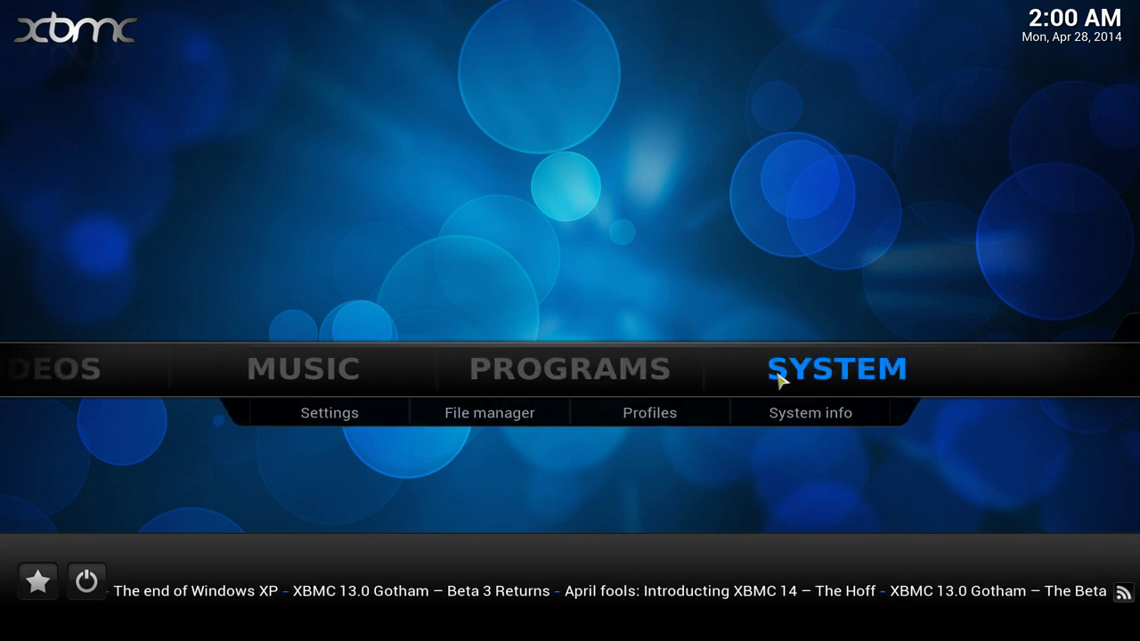
pyautogui.moveTo(725, 400)
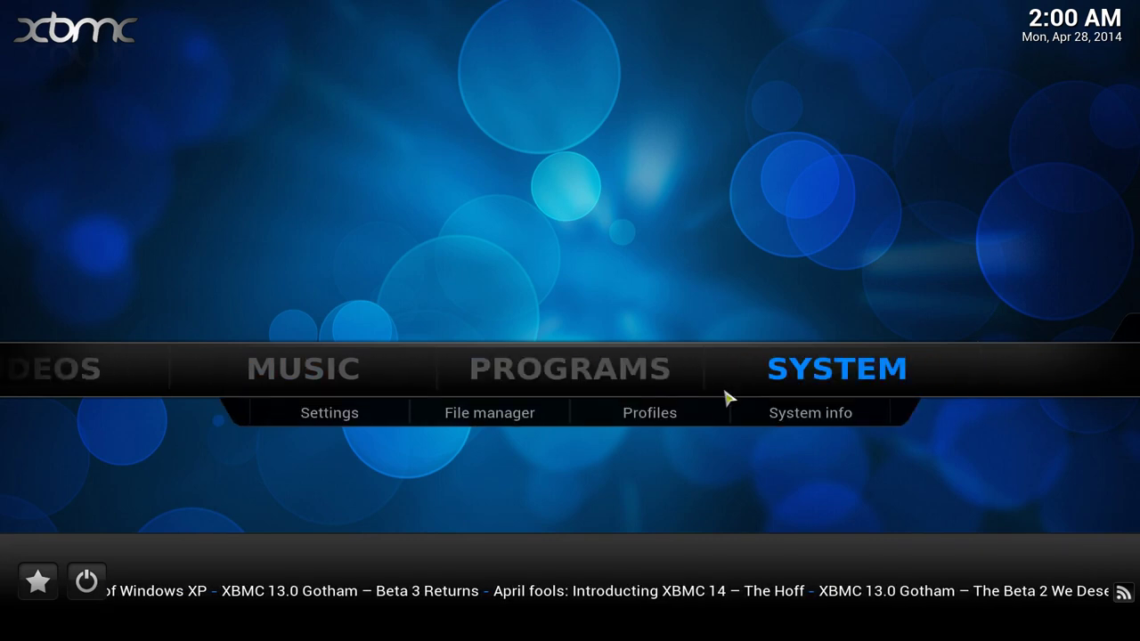
pyautogui.click(353, 413)
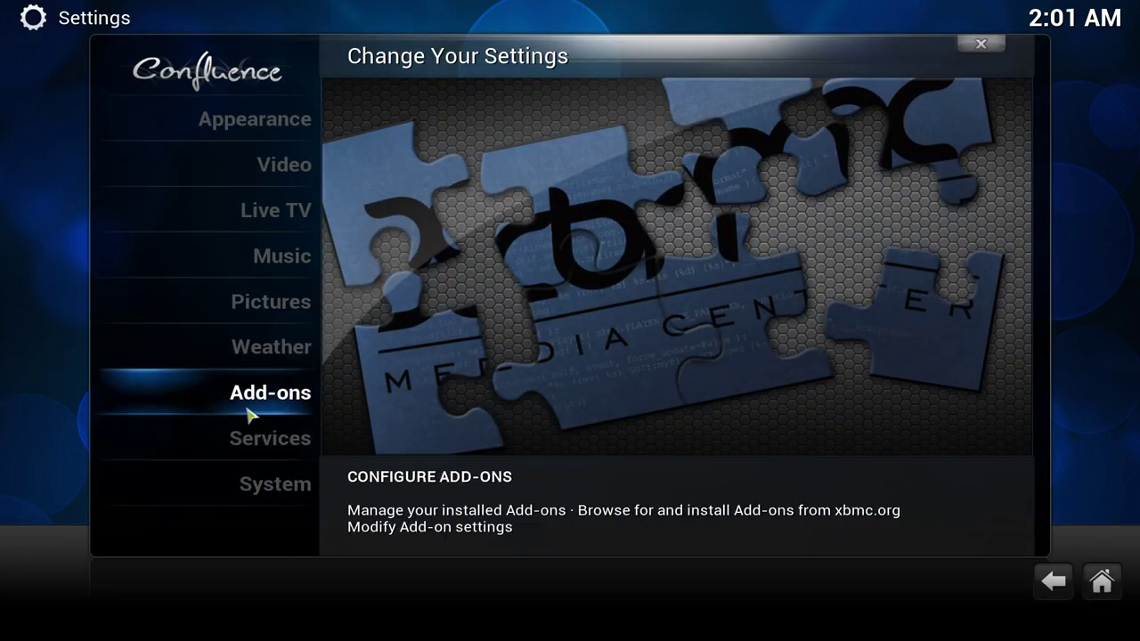
pyautogui.click(258, 408)
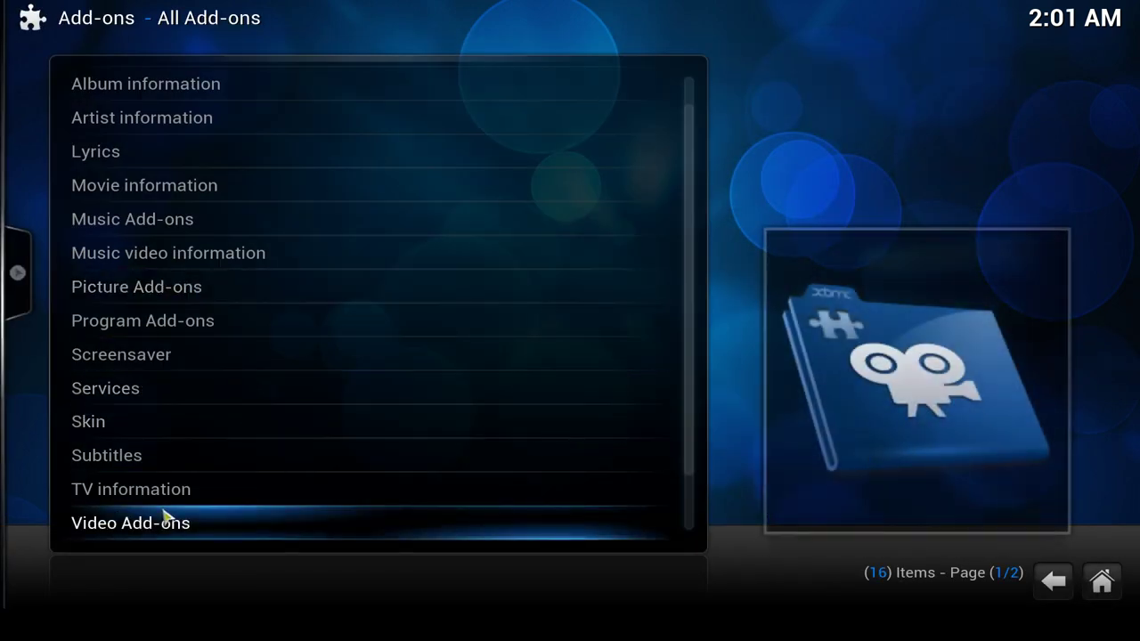
pyautogui.scroll(-1, 163, 517)
pyautogui.click(132, 494)
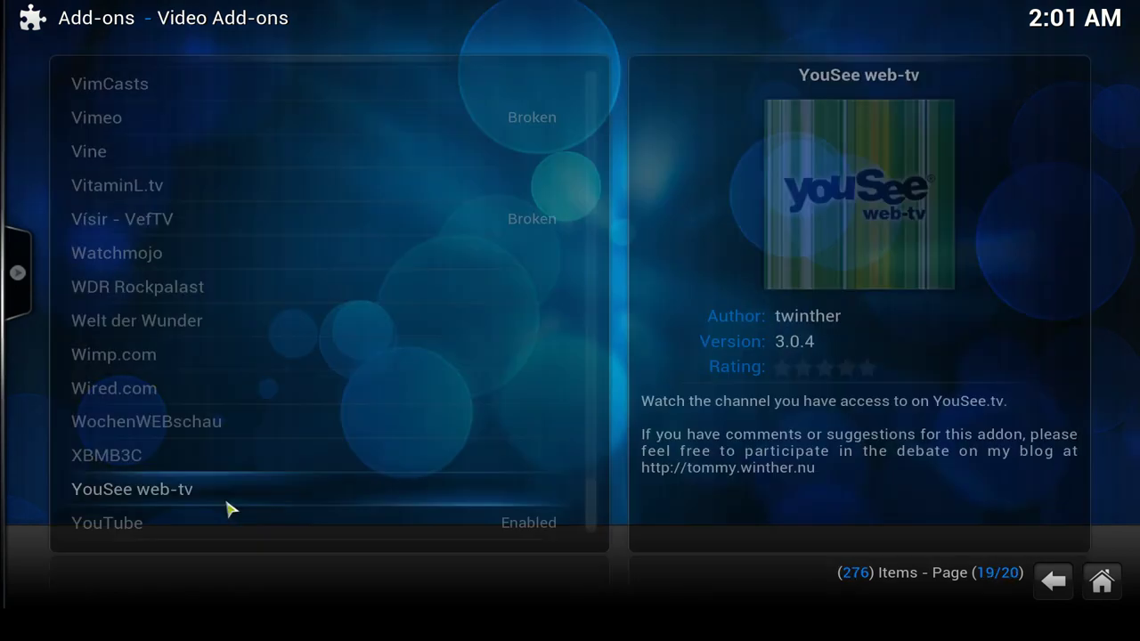
pyautogui.scroll(20, 356, 400)
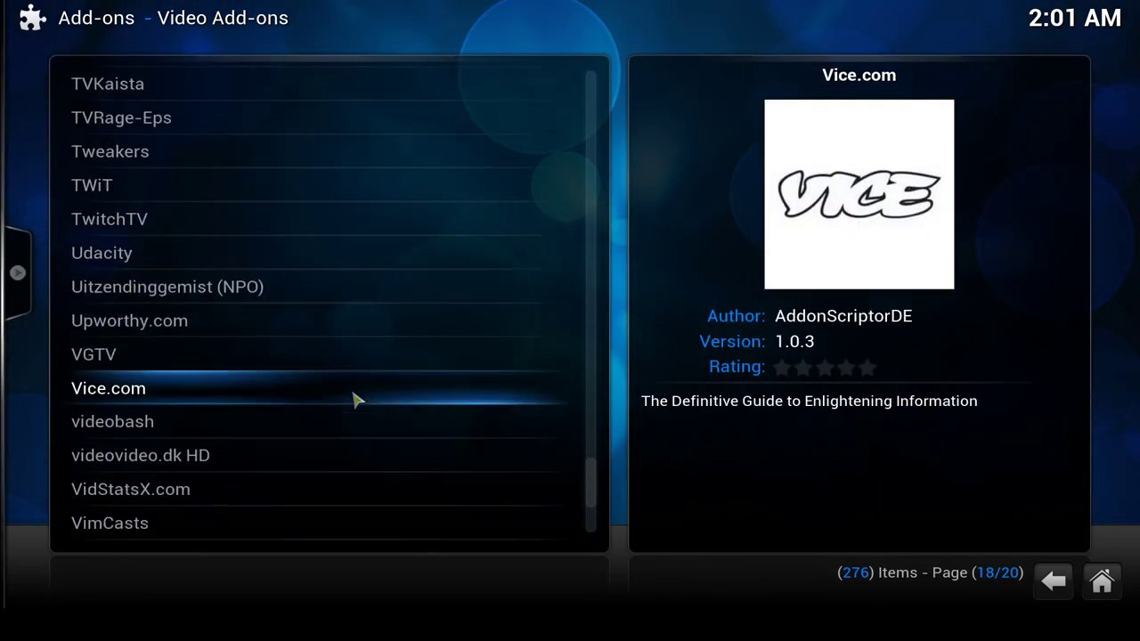
pyautogui.scroll(11, 356, 400)
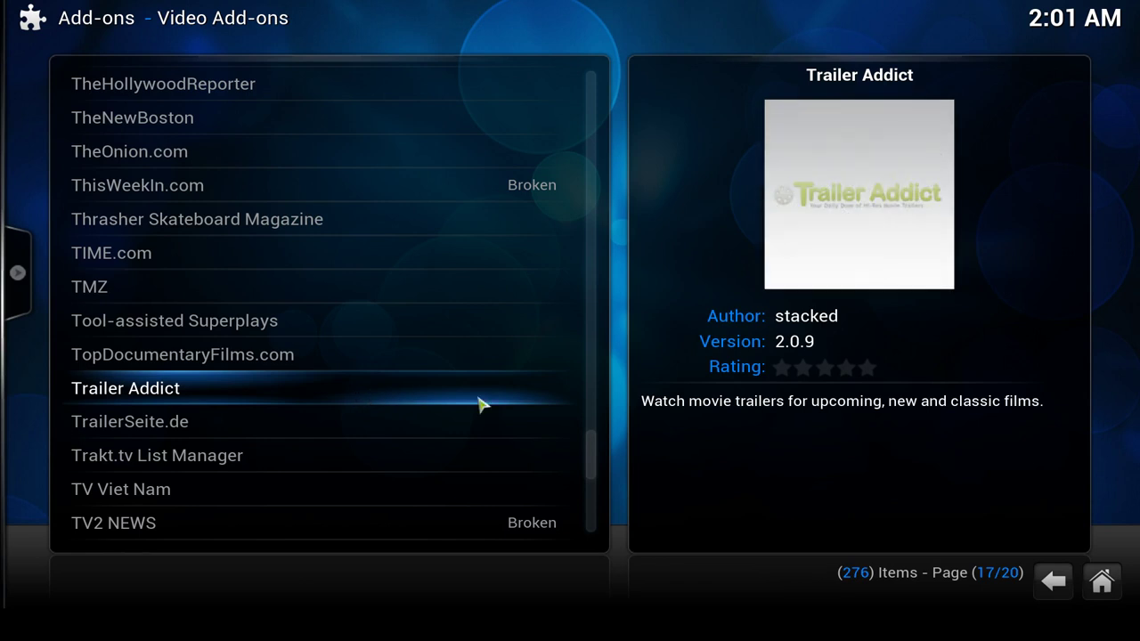
# Step: Back out to Home and open the YouTube add-on from Videos > Add-ons
pyautogui.press('Escape')
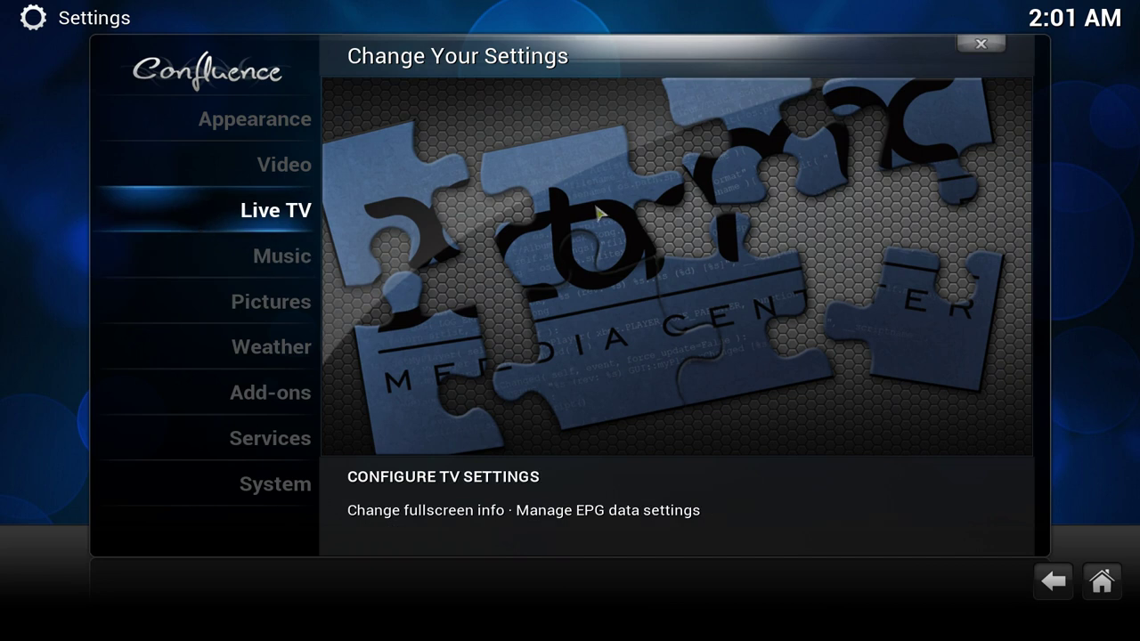
pyautogui.press('Escape')
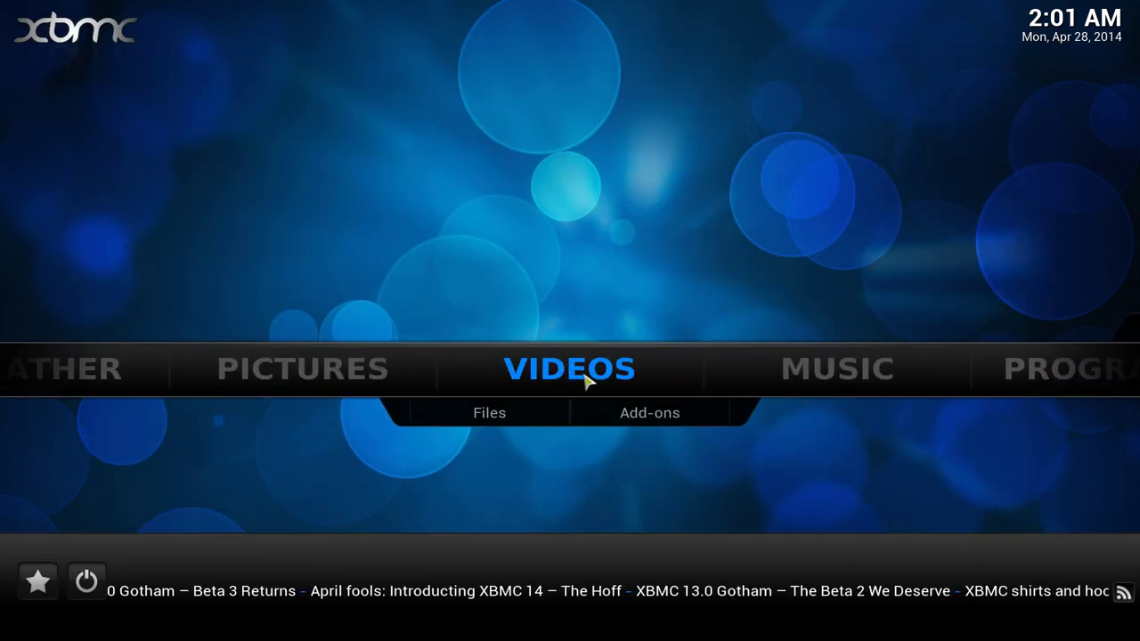
pyautogui.click(637, 417)
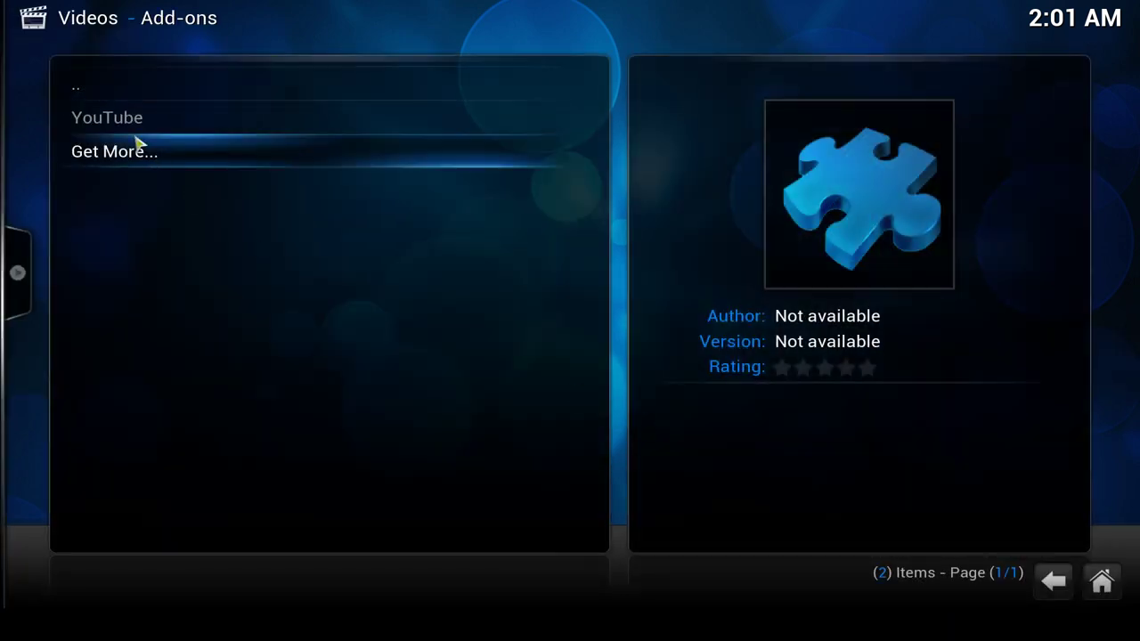
pyautogui.click(141, 128)
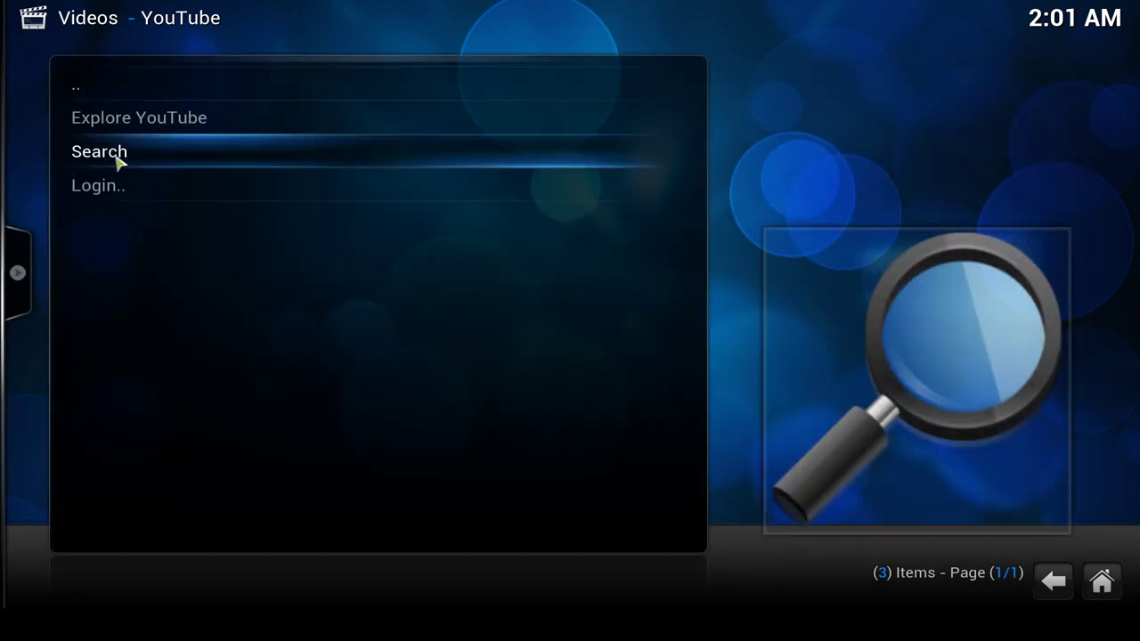
# Step: Search YouTube for 'BahamutOS' and scroll through the 21 resulting videos
pyautogui.click(117, 154)
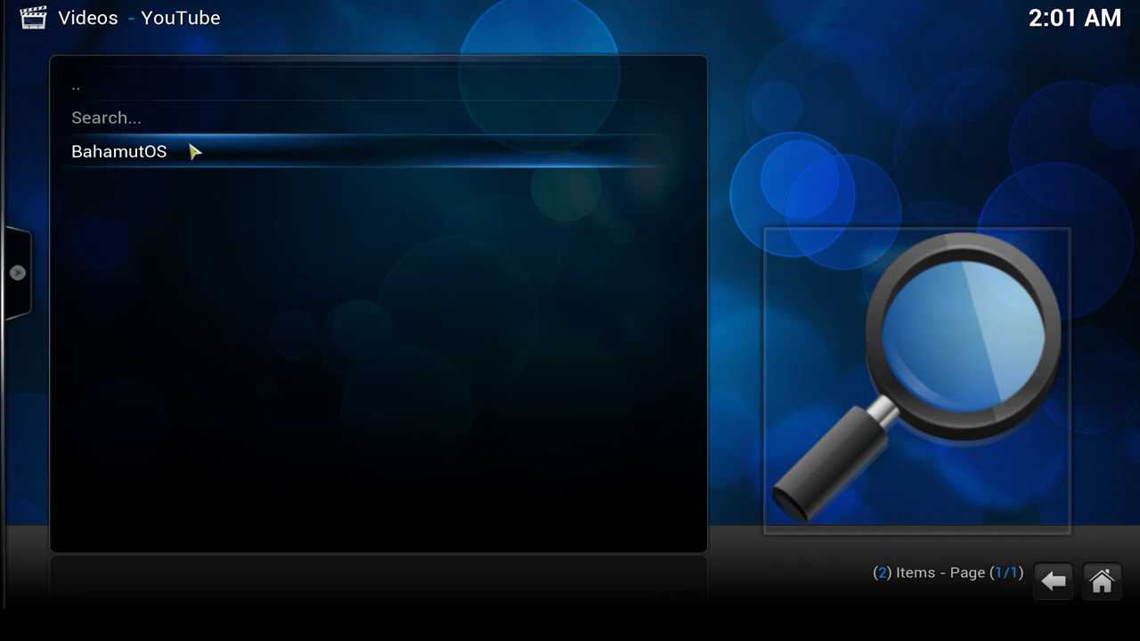
pyautogui.click(107, 131)
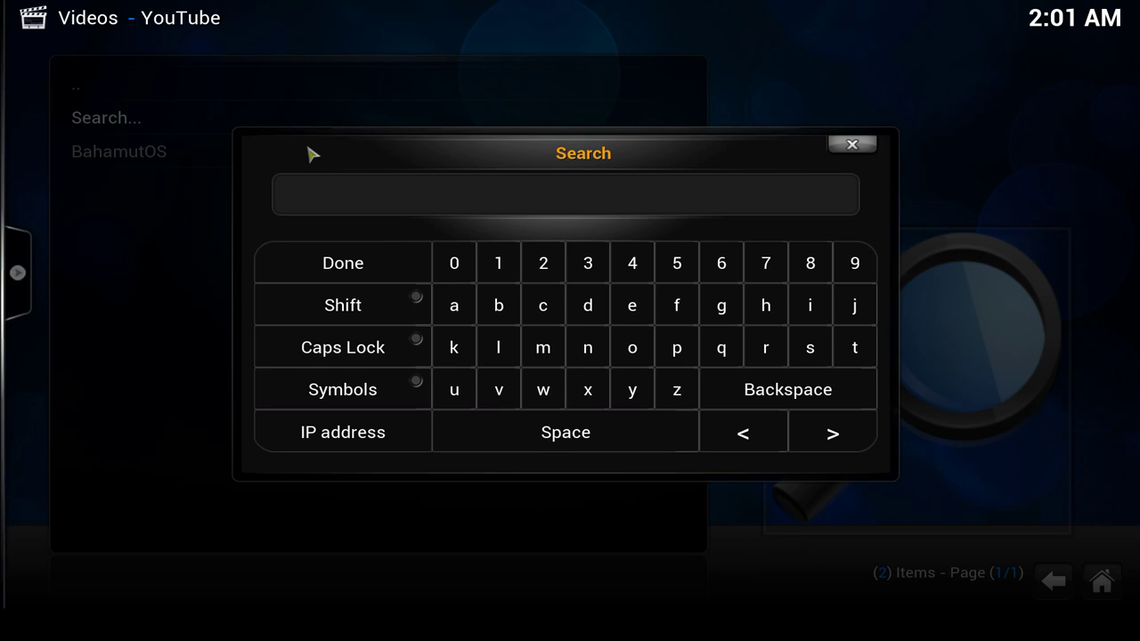
pyautogui.write('BahamutOS')
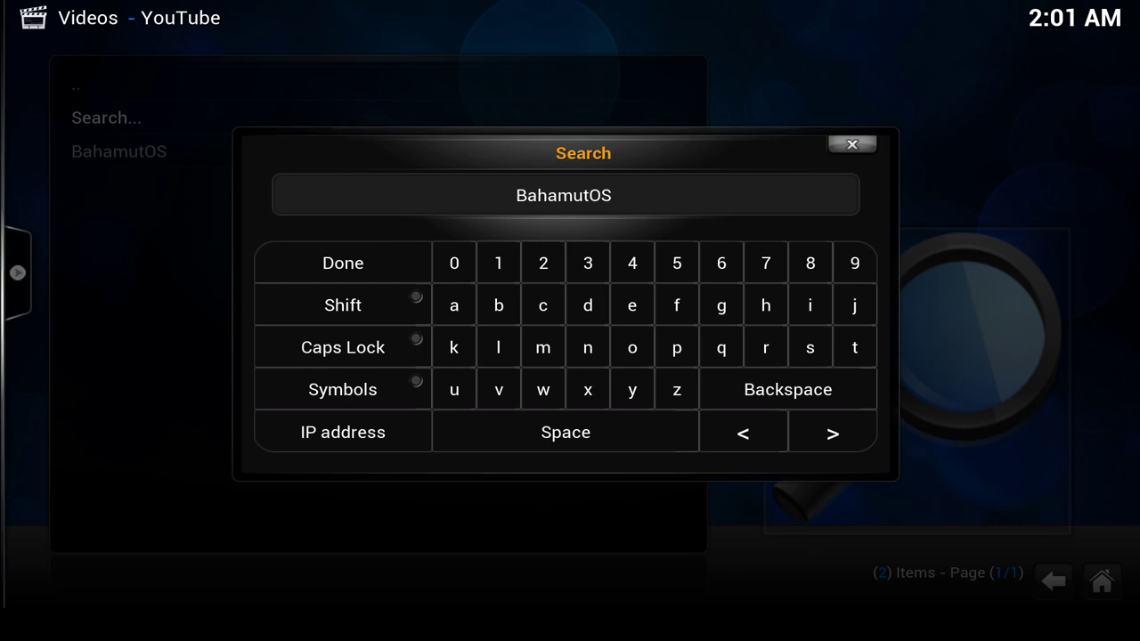
pyautogui.press('Return')
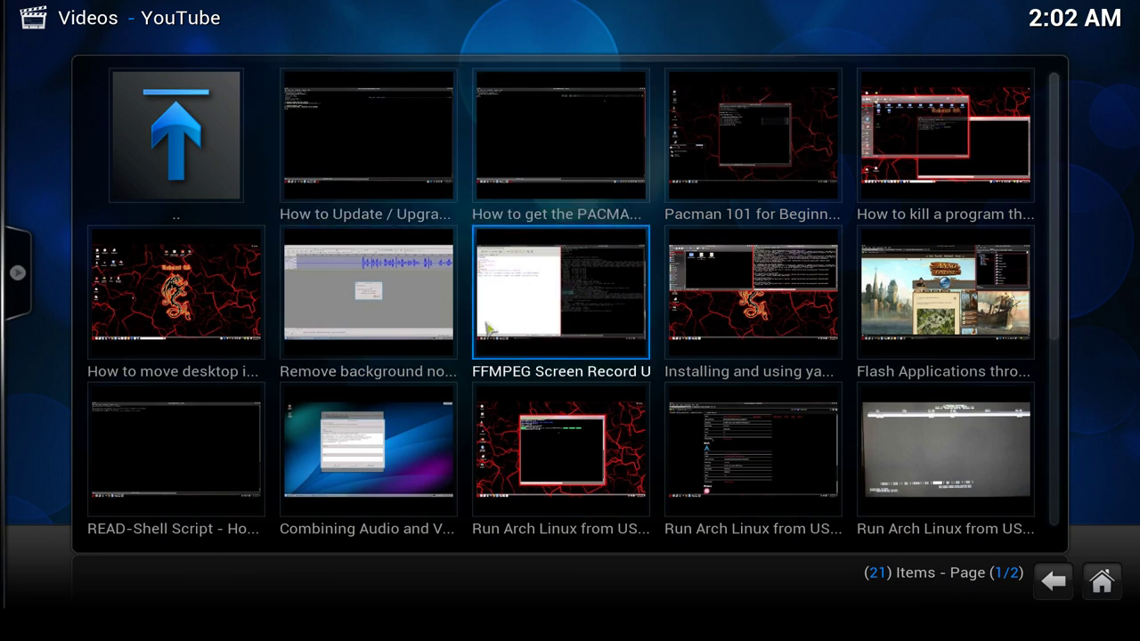
pyautogui.scroll(-1, 440, 298)
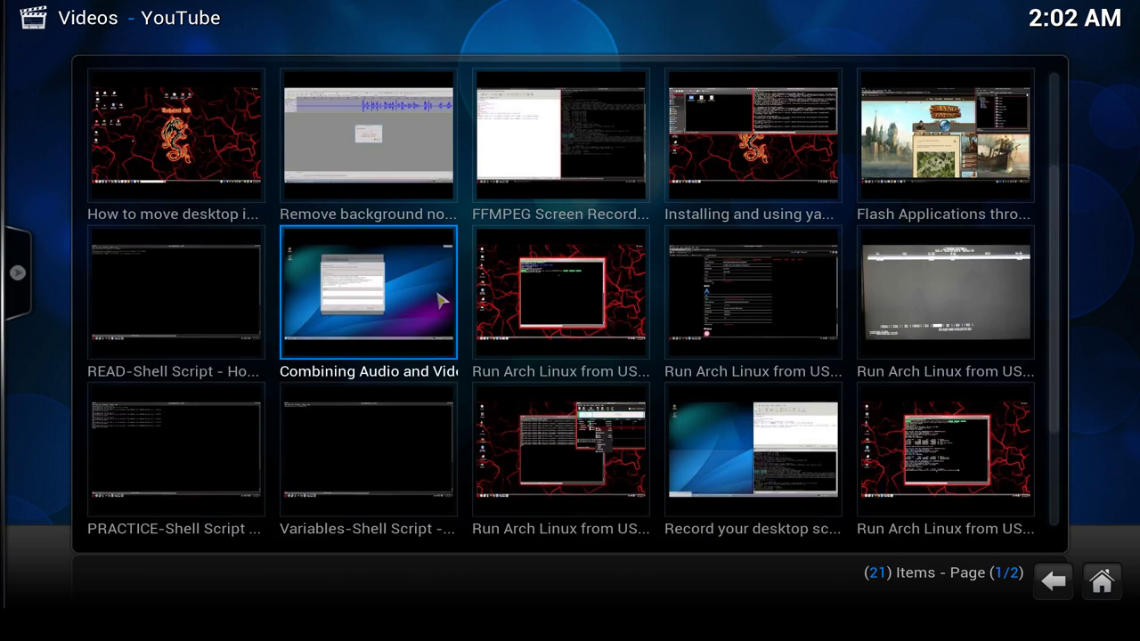
pyautogui.scroll(-1, 440, 297)
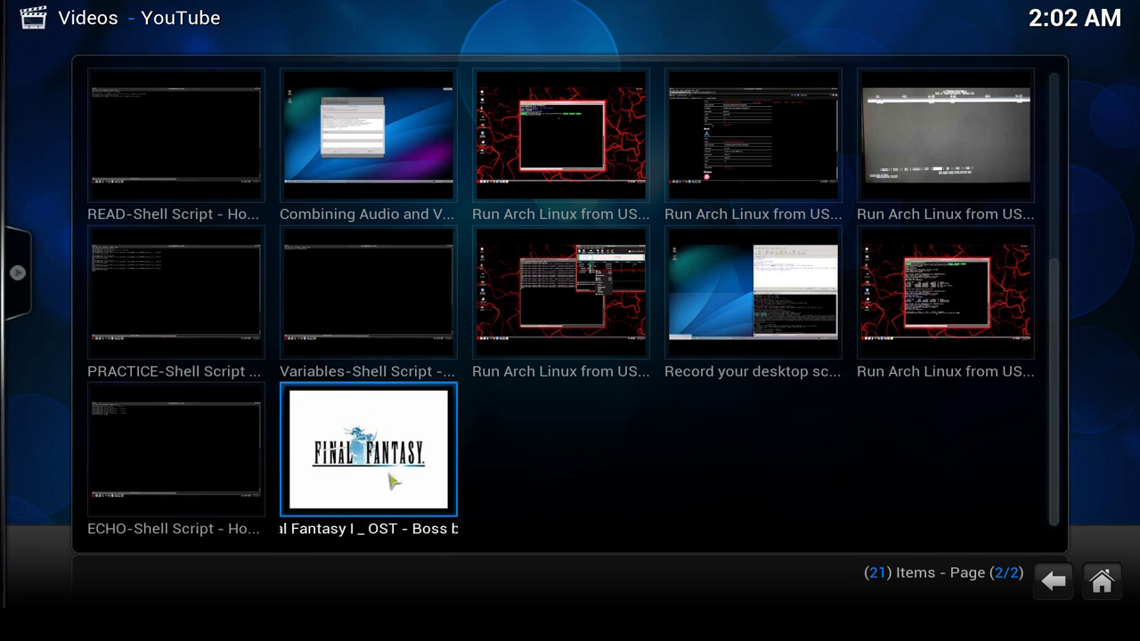
pyautogui.scroll(2, 178, 440)
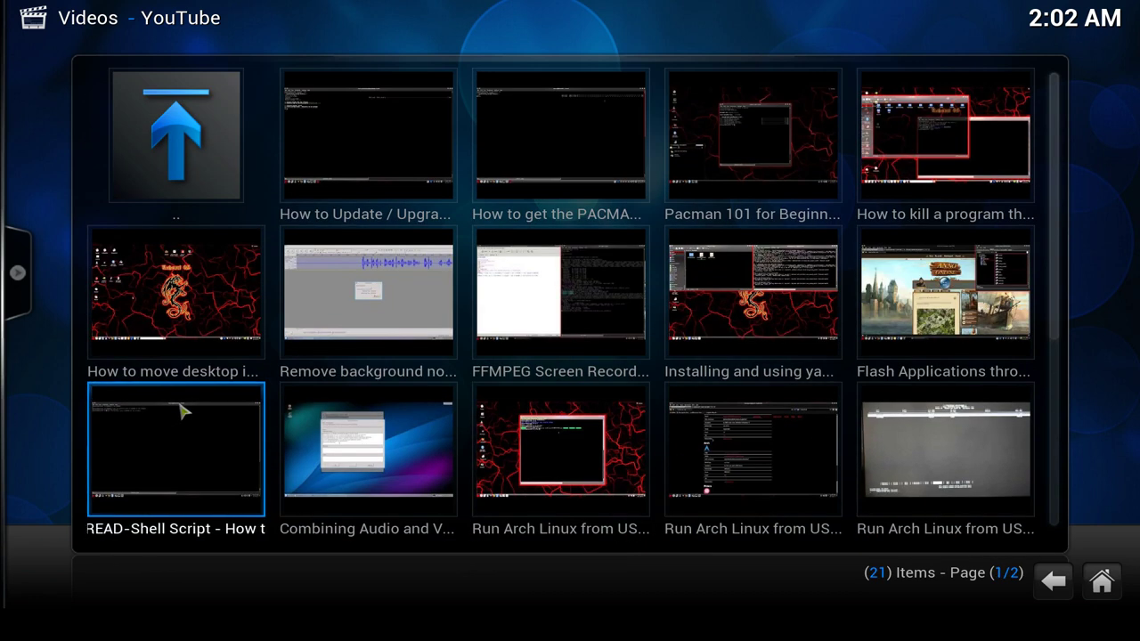
# Step: Back out of the YouTube results to the home menu and move to the System section
pyautogui.click(219, 158)
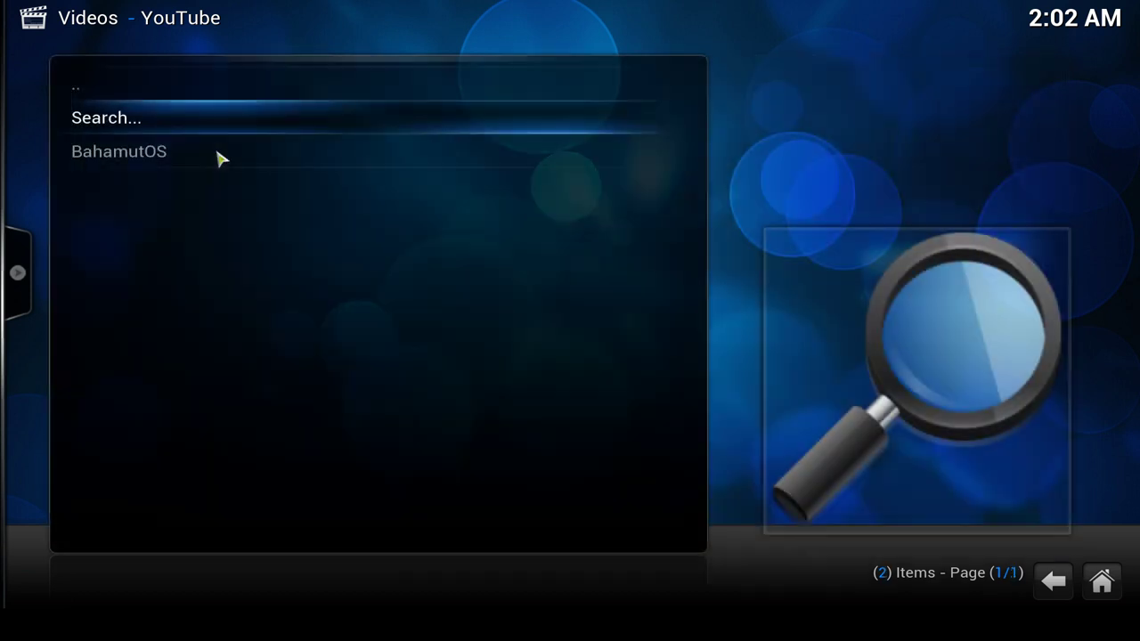
pyautogui.click(159, 96)
pyautogui.click(158, 96)
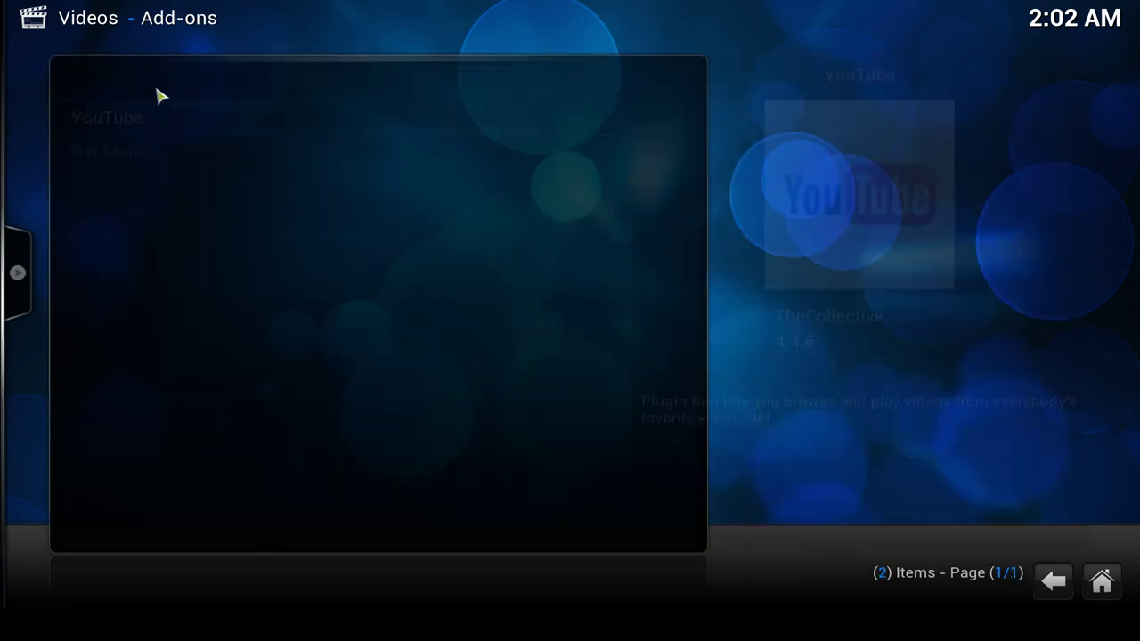
pyautogui.click(159, 93)
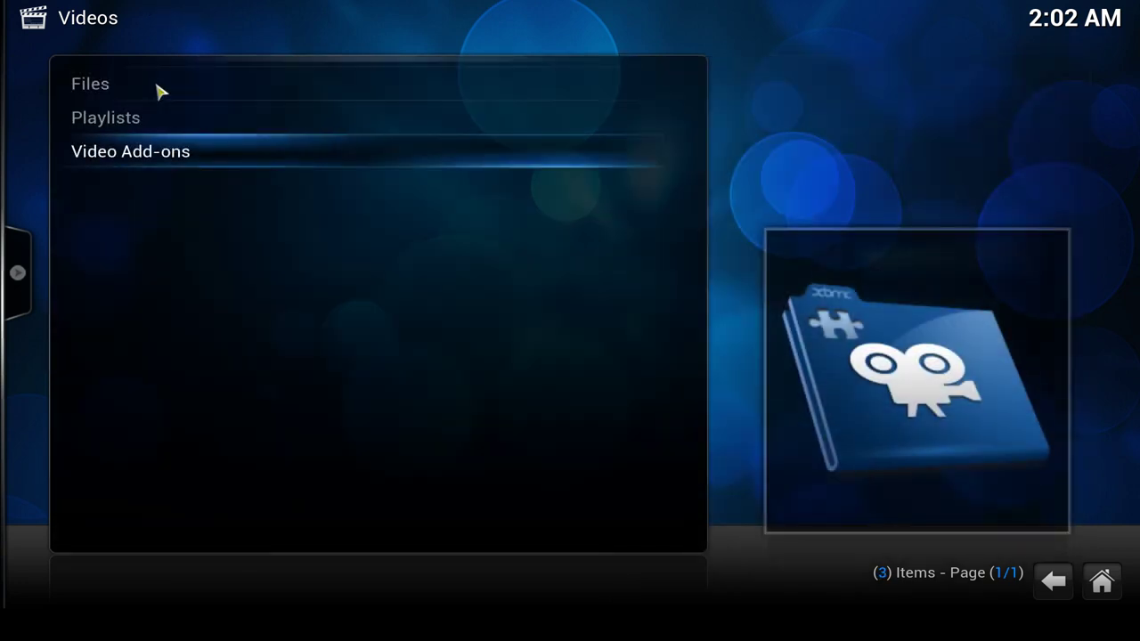
pyautogui.rightClick(305, 276)
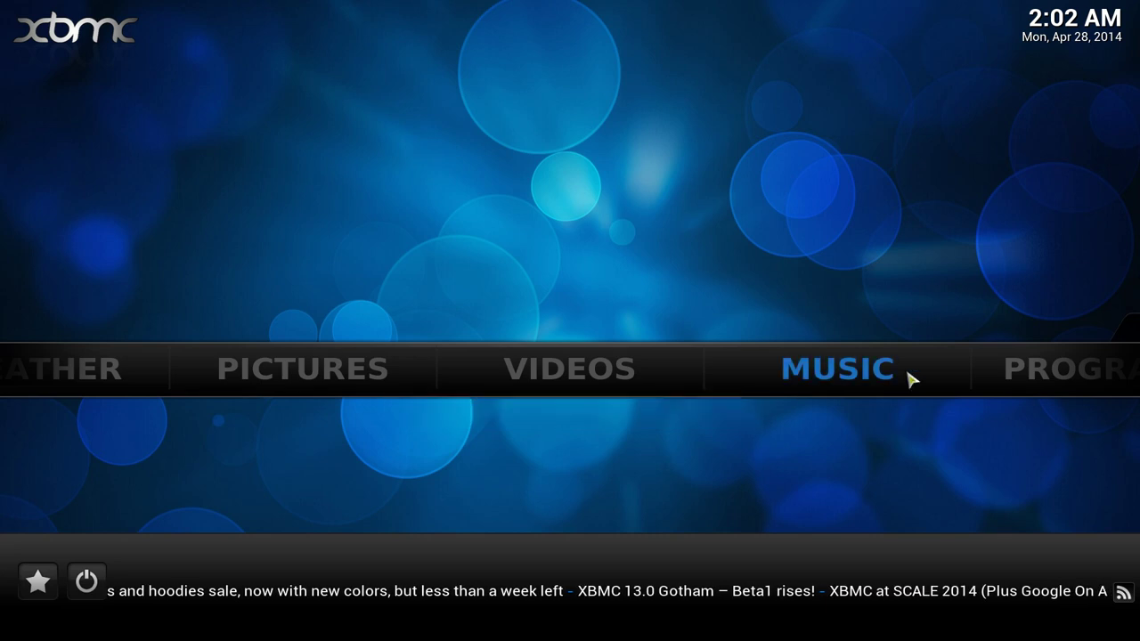
pyautogui.moveTo(1033, 377)
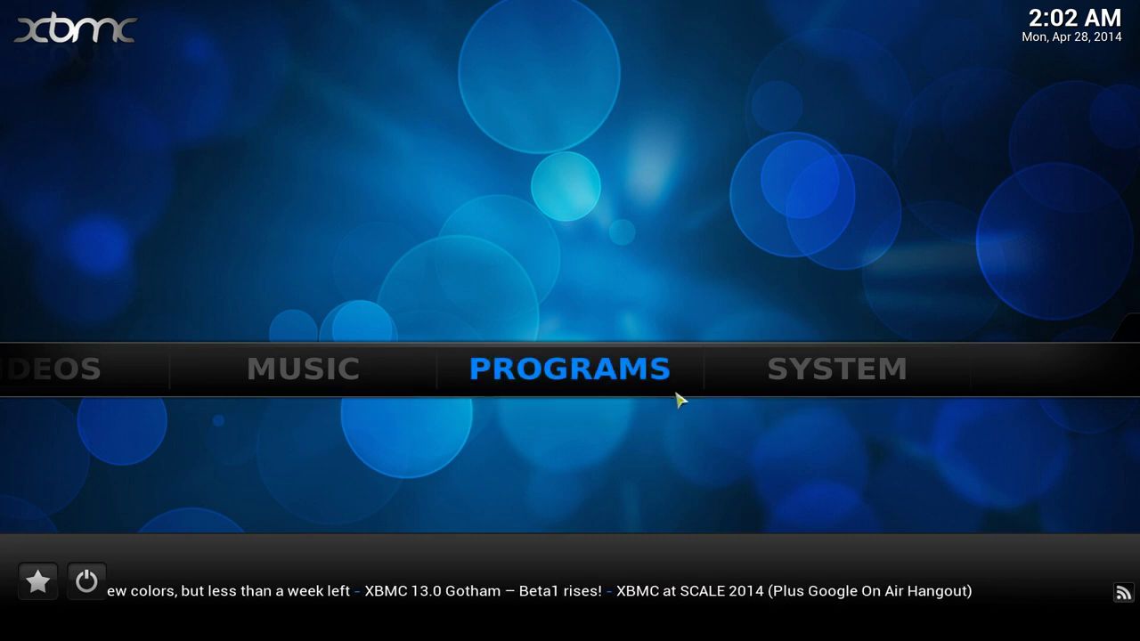
pyautogui.moveTo(723, 397)
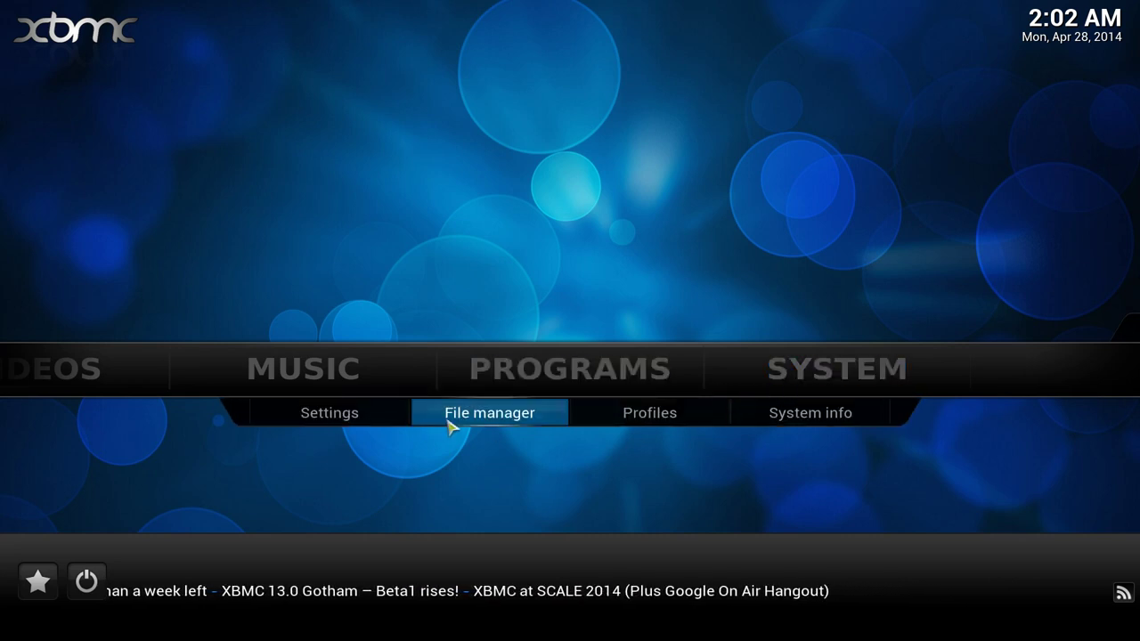
pyautogui.click(479, 424)
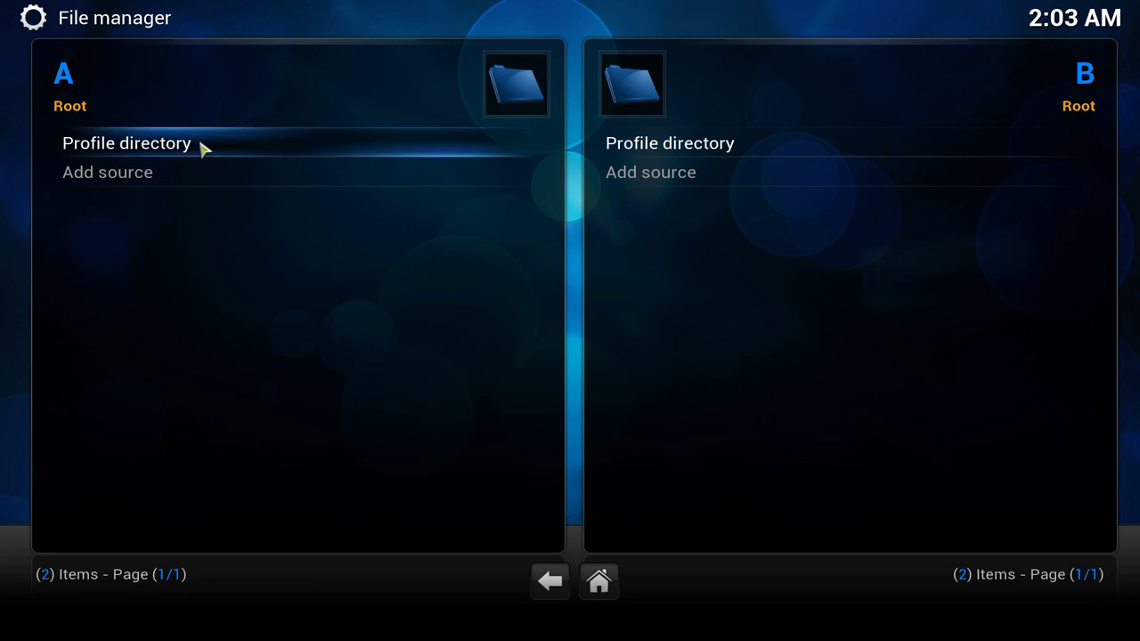
pyautogui.click(128, 184)
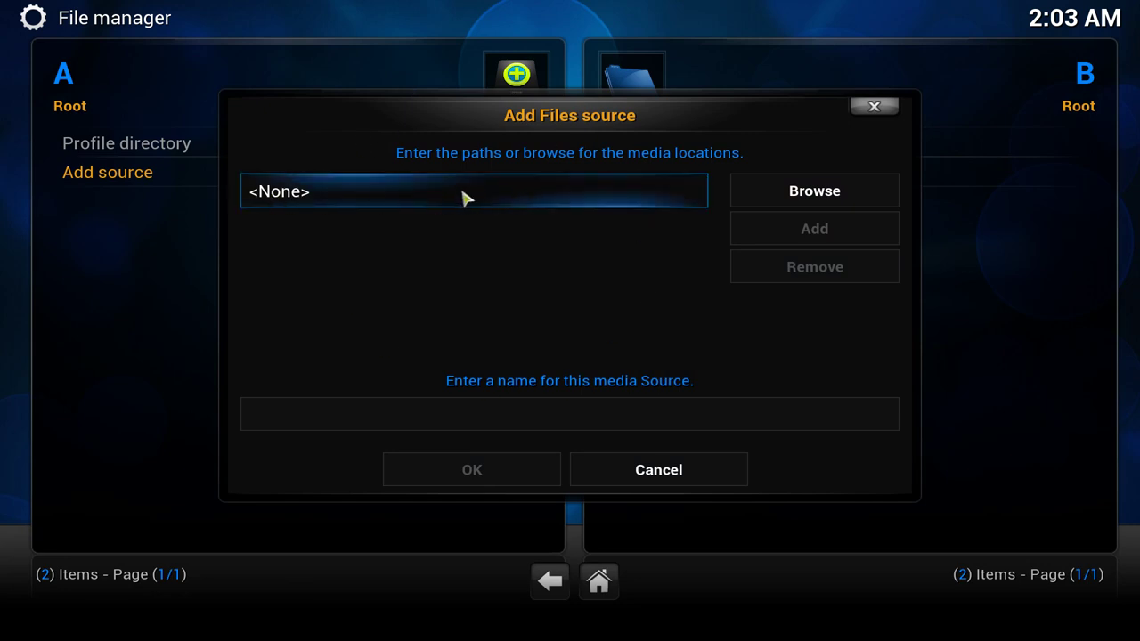
pyautogui.click(325, 195)
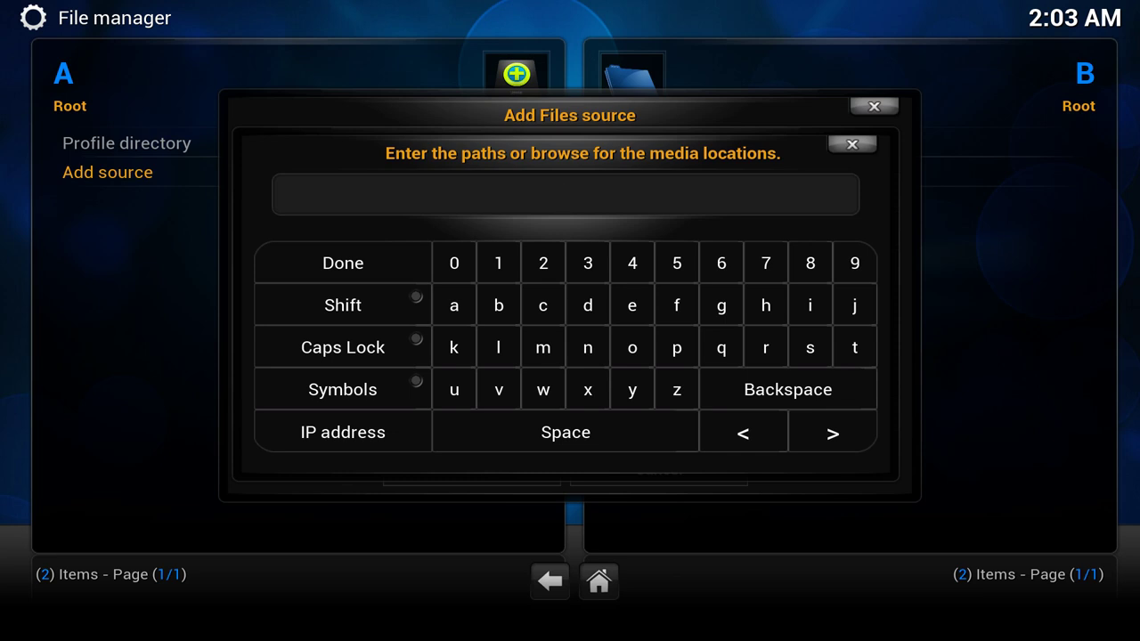
pyautogui.write('http://install.mas')
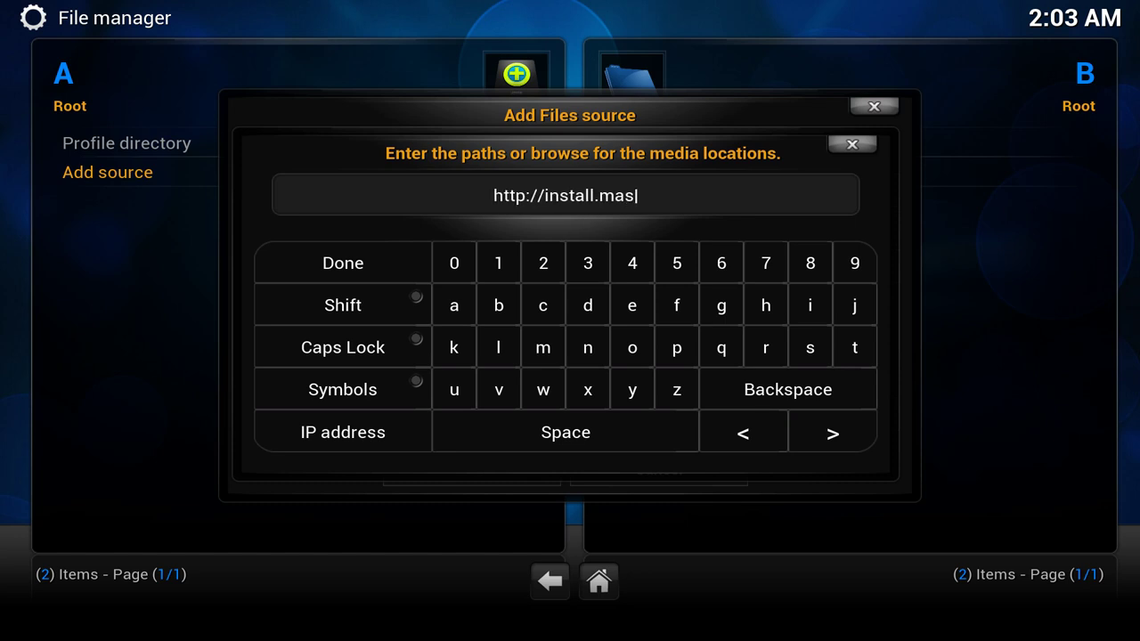
pyautogui.write('hupxb.c')
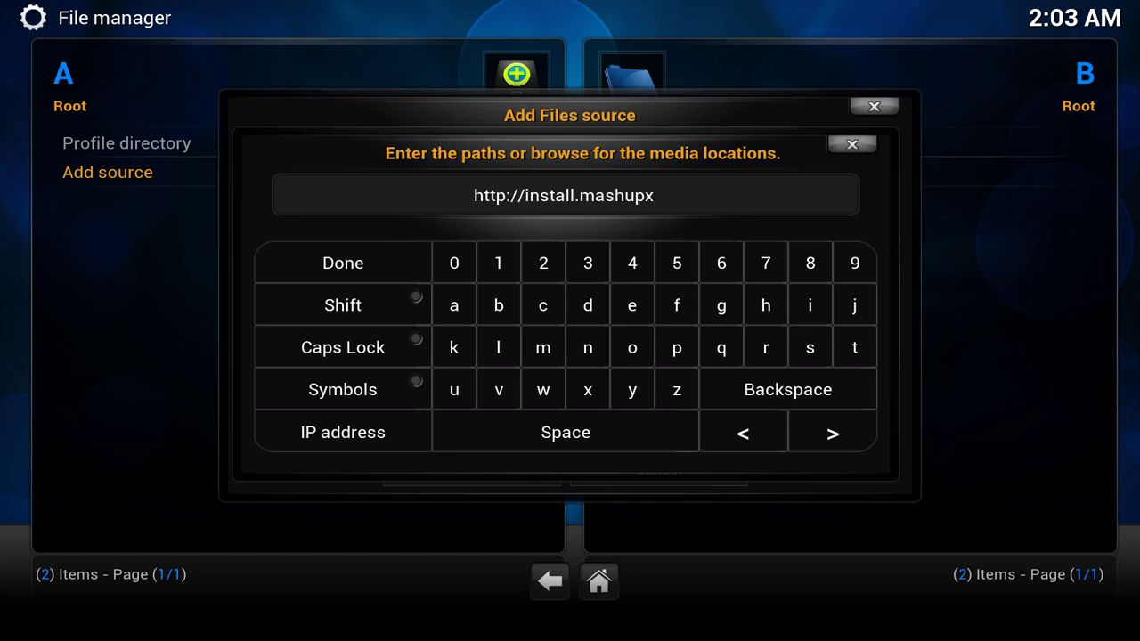
pyautogui.press('BackSpace')
pyautogui.press('BackSpace')
pyautogui.write('mc.com/')
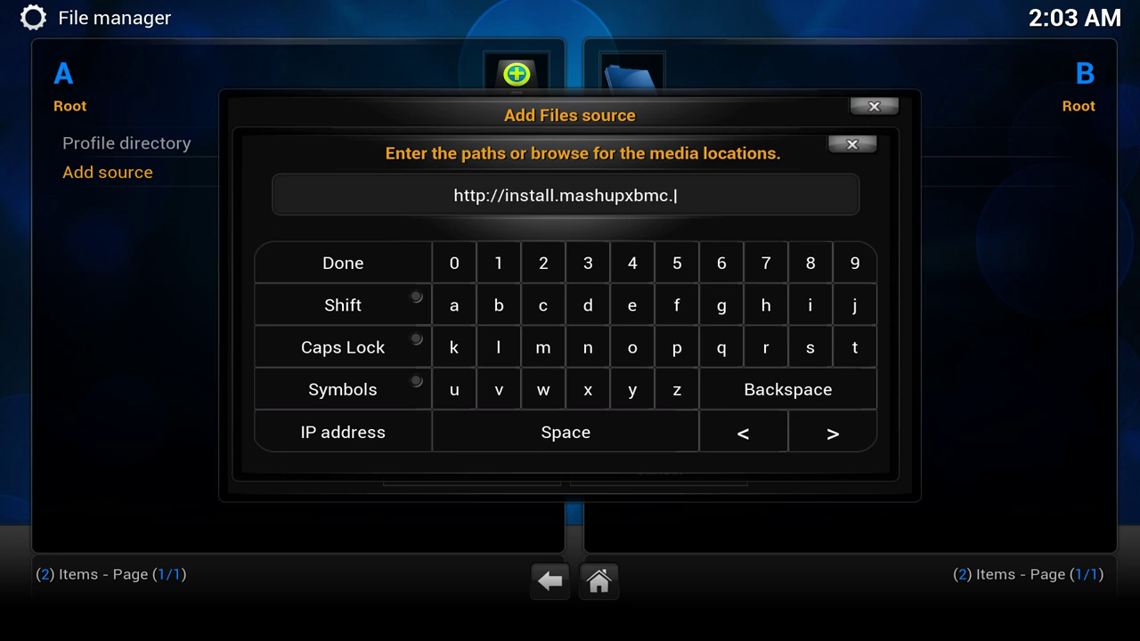
pyautogui.press('Return')
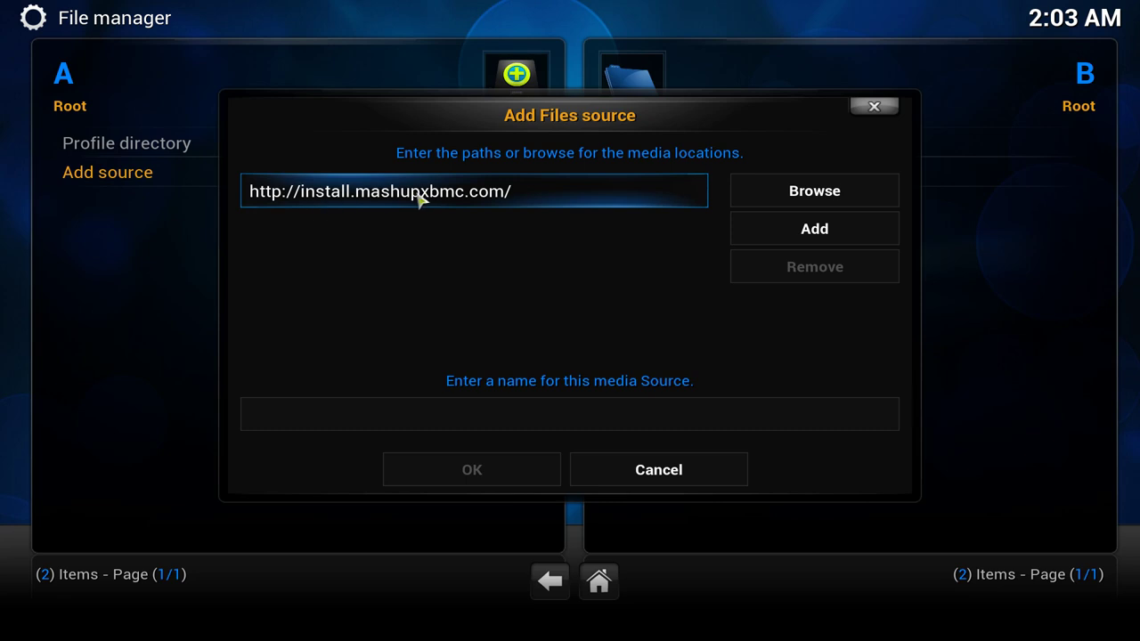
pyautogui.click(475, 424)
# Step: Name the new source '* MashUp' and confirm it with OK
pyautogui.write('*')
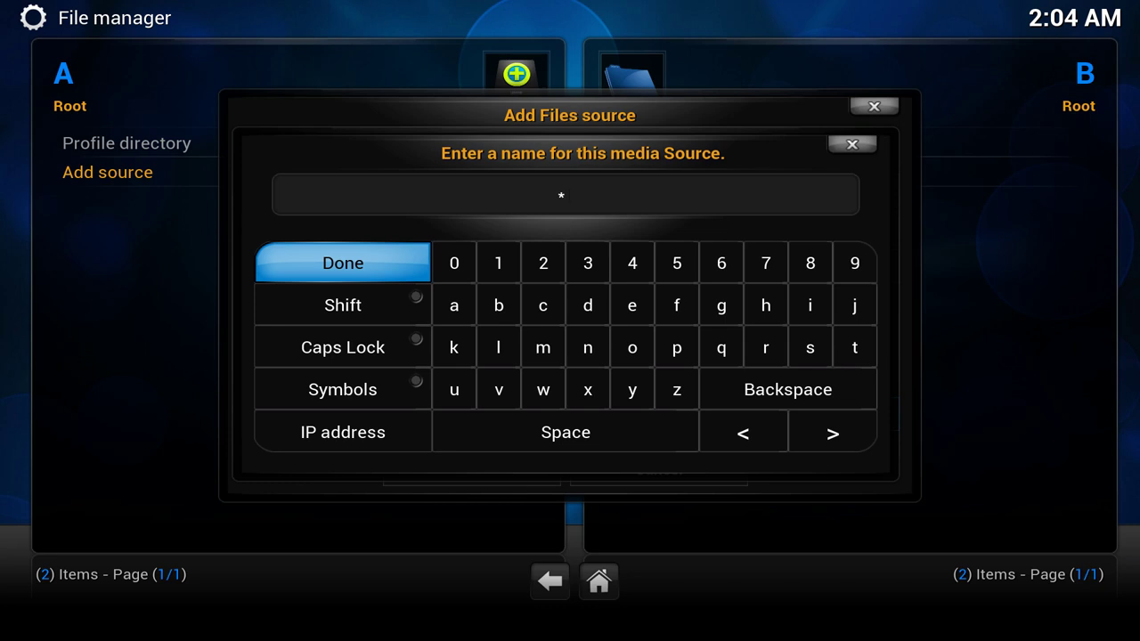
pyautogui.write('Mashu')
pyautogui.press('BackSpace')
pyautogui.write('Up')
pyautogui.press('Return')
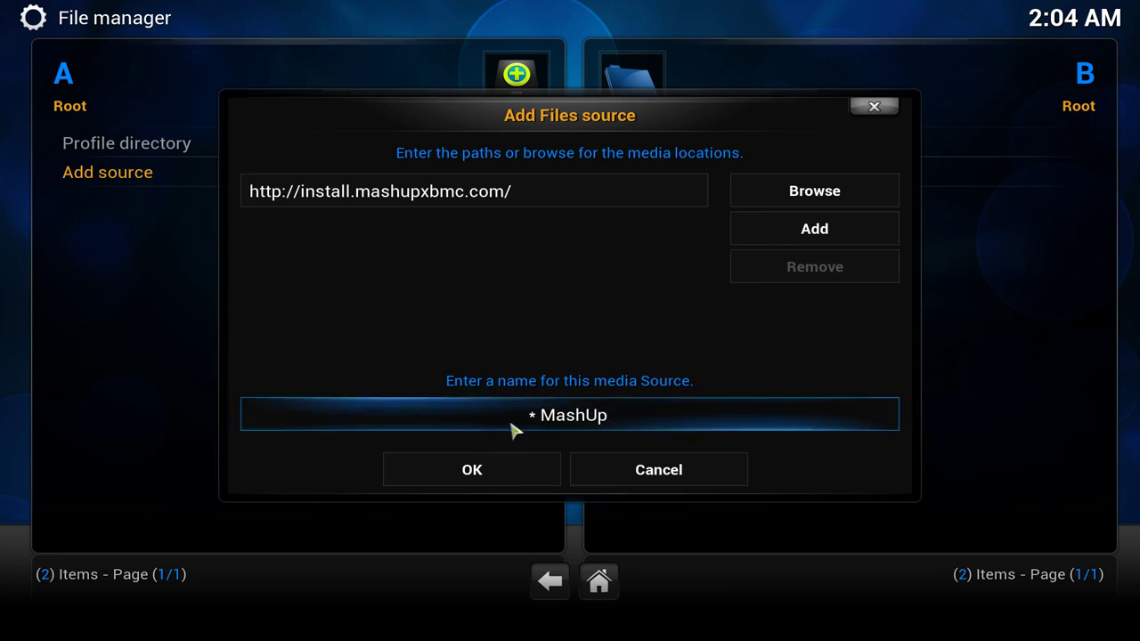
pyautogui.click(496, 472)
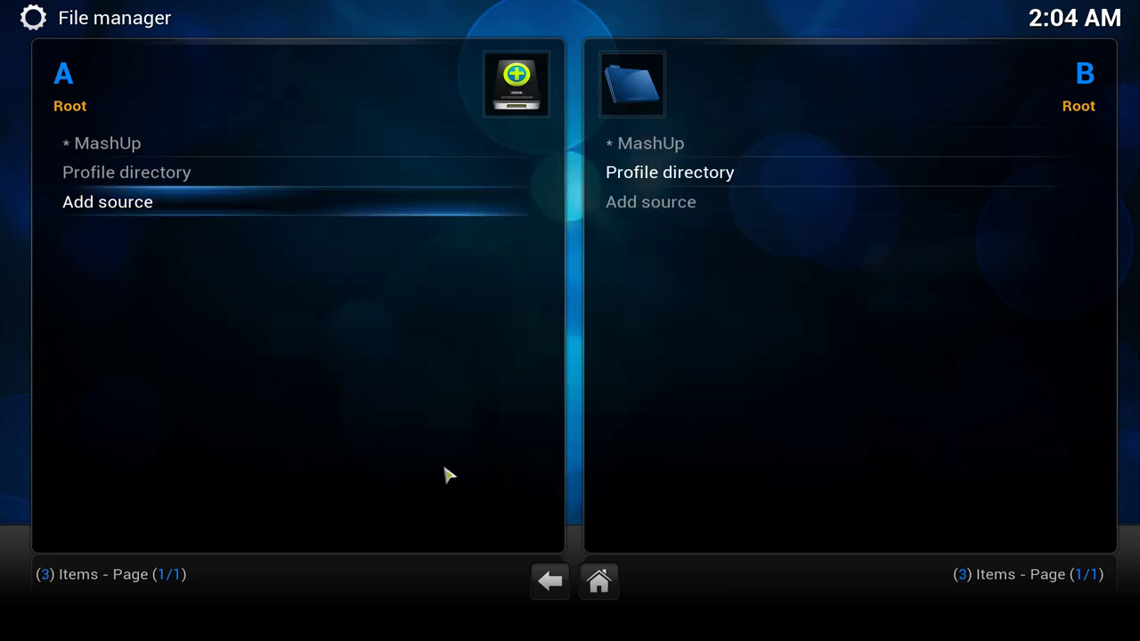
# Step: From Home, go through System Settings > Add-ons up to the main Add-ons menu
pyautogui.click(599, 585)
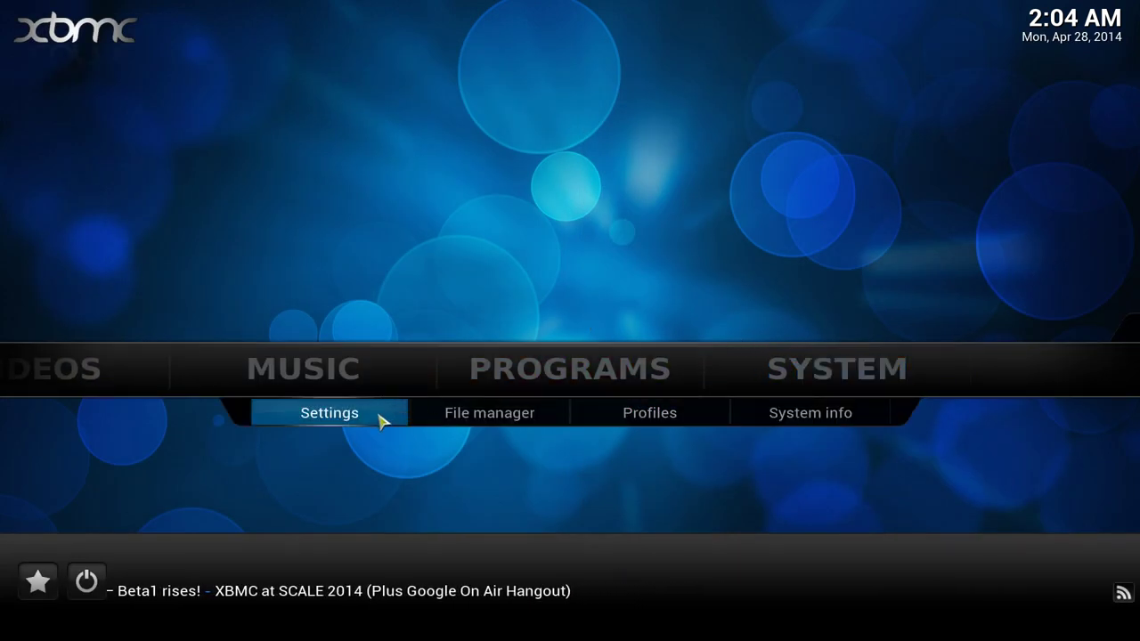
pyautogui.click(380, 421)
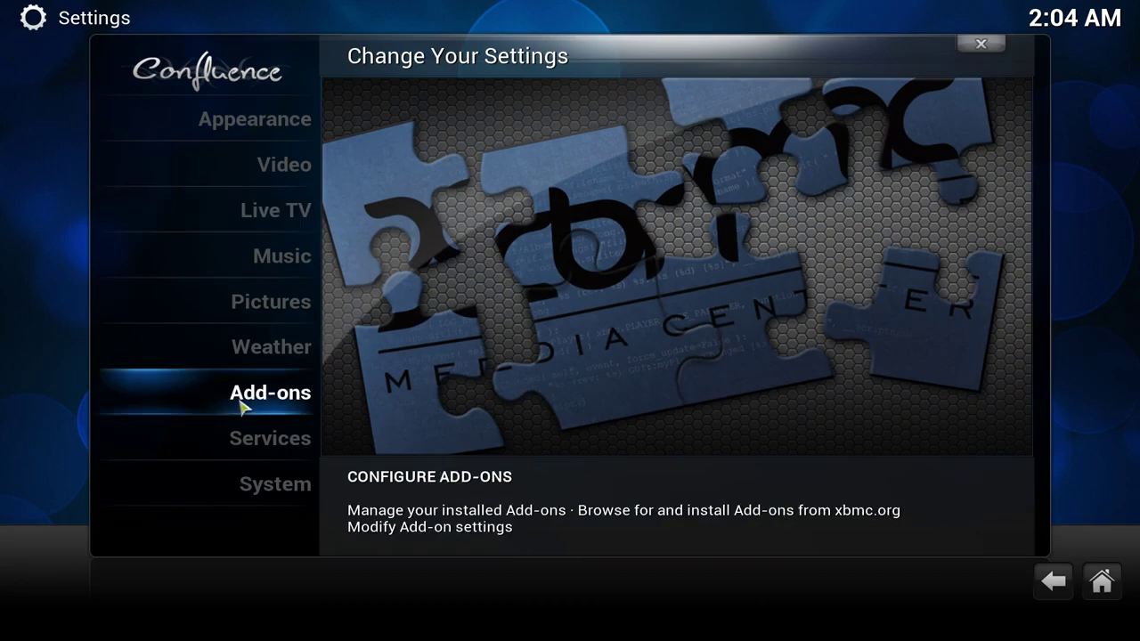
pyautogui.click(265, 394)
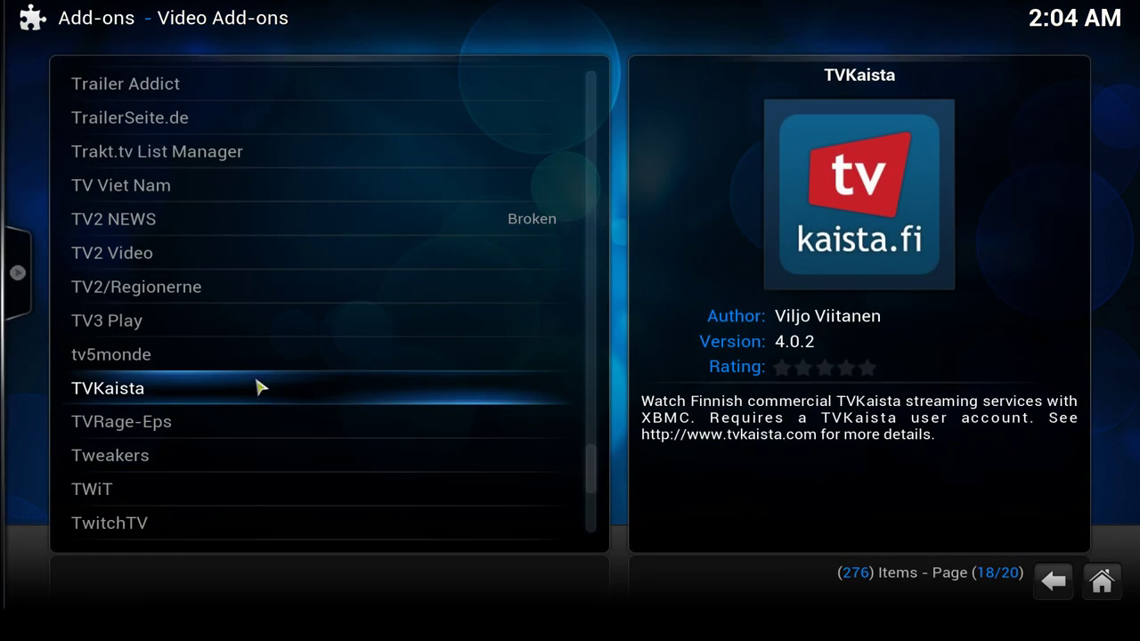
pyautogui.moveTo(594, 482); pyautogui.dragTo(594, 73)
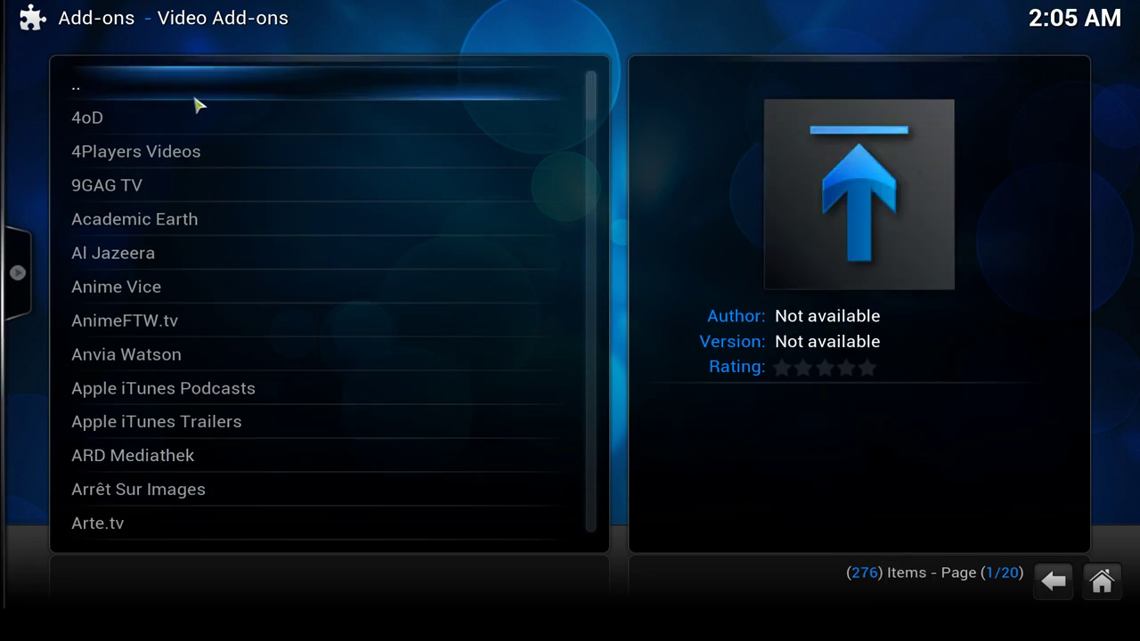
pyautogui.click(86, 98)
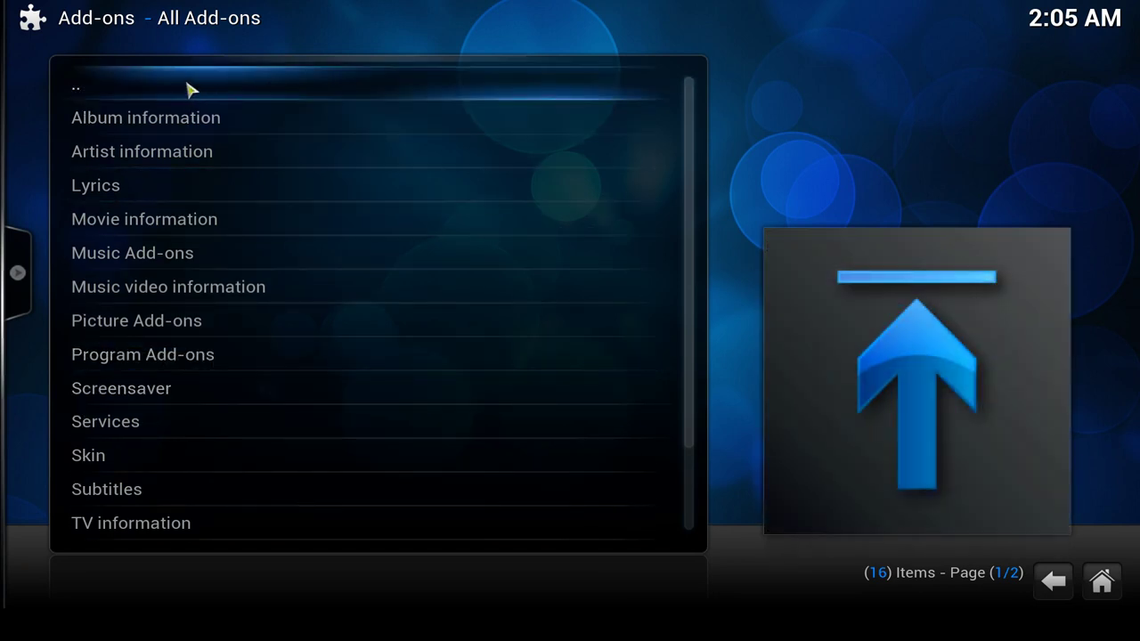
pyautogui.click(190, 89)
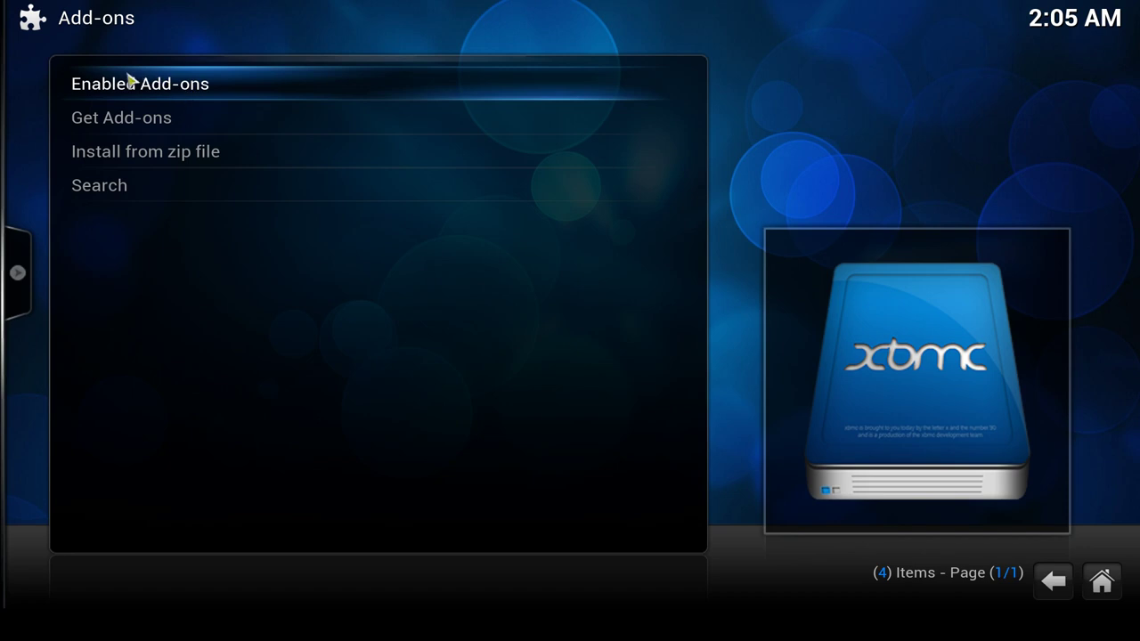
# Step: Install MashUp_Repo-v1.7.zip from the * MashUp Repository folder, then open Get Add-ons
pyautogui.click(127, 165)
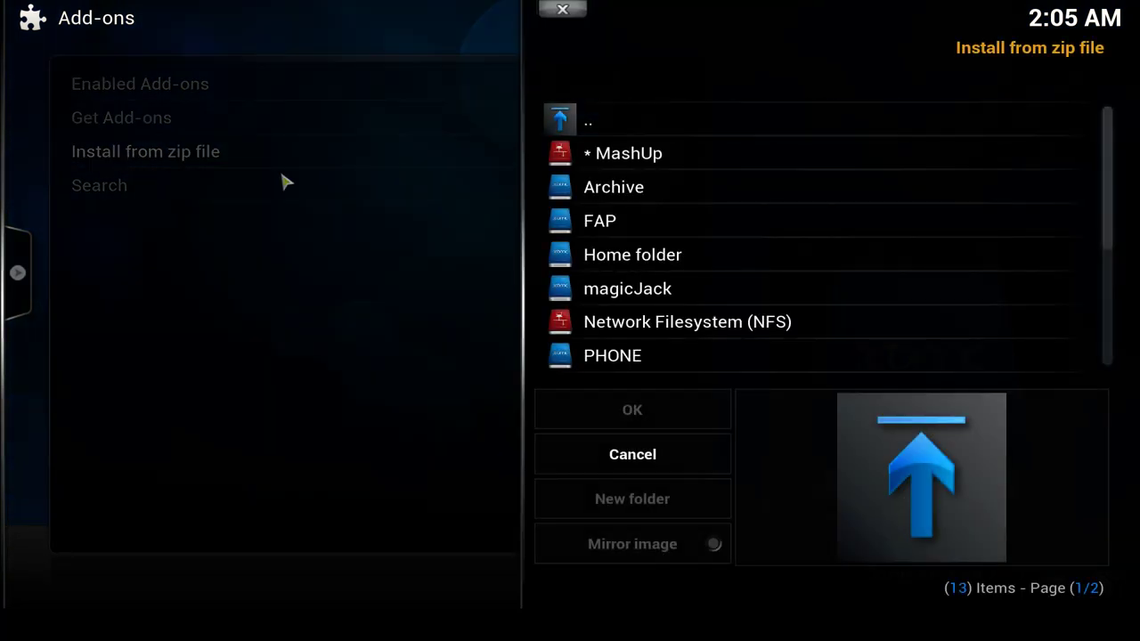
pyautogui.click(614, 163)
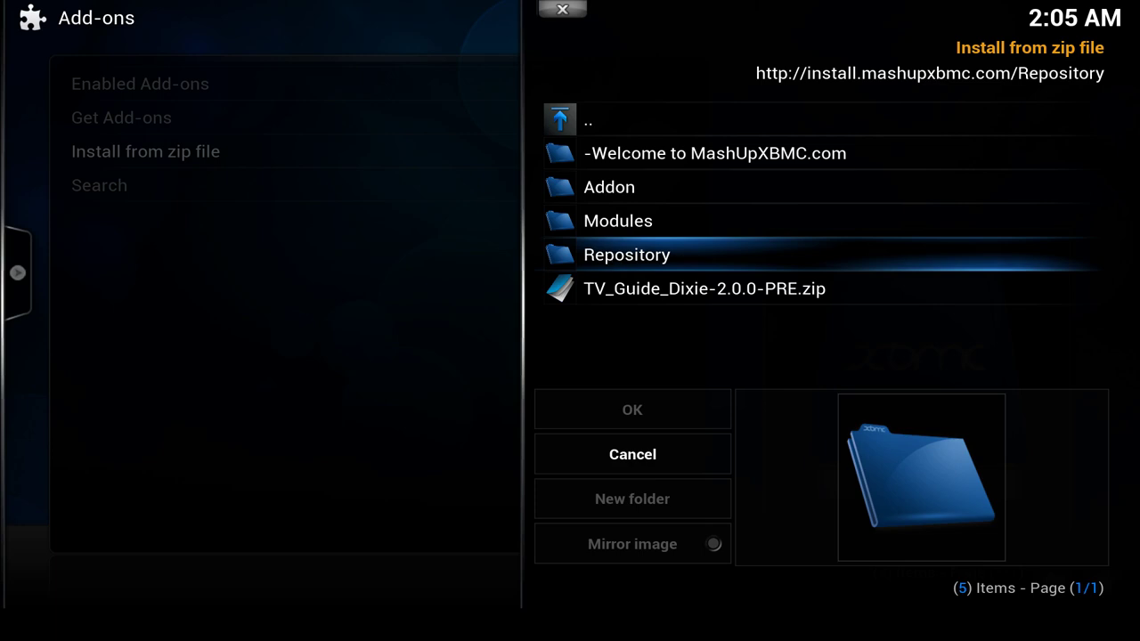
pyautogui.click(615, 260)
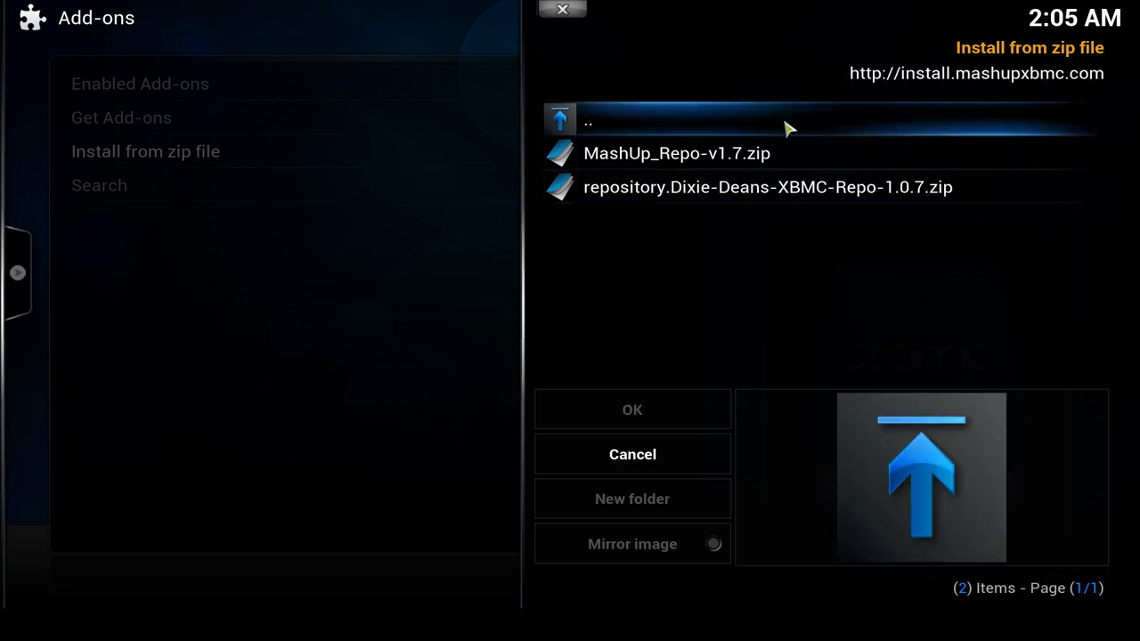
pyautogui.click(694, 159)
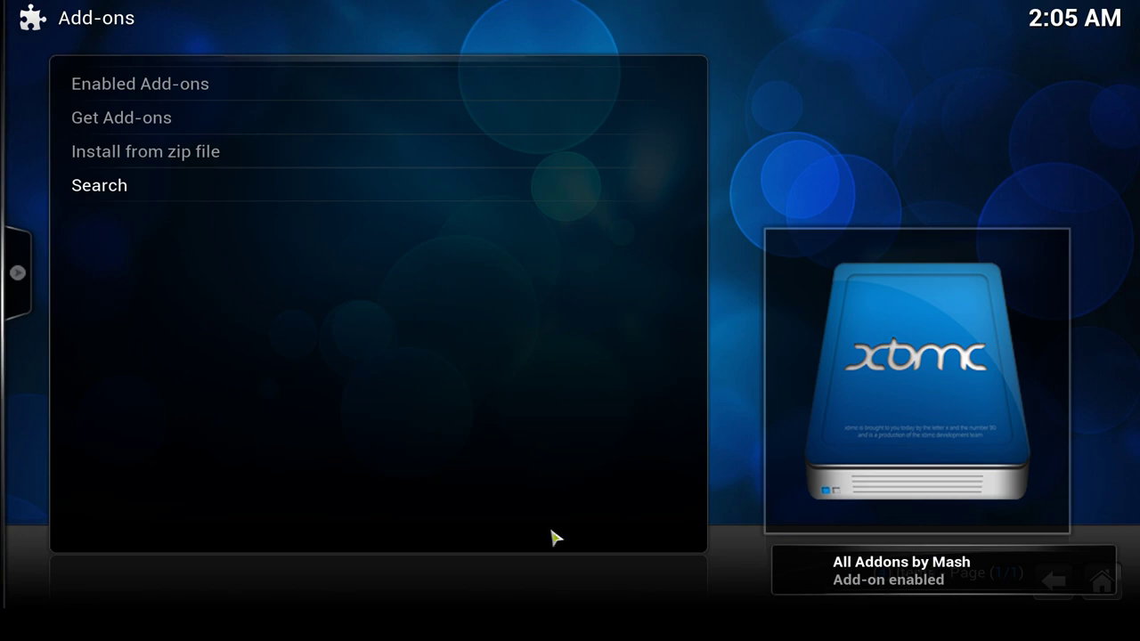
pyautogui.click(199, 131)
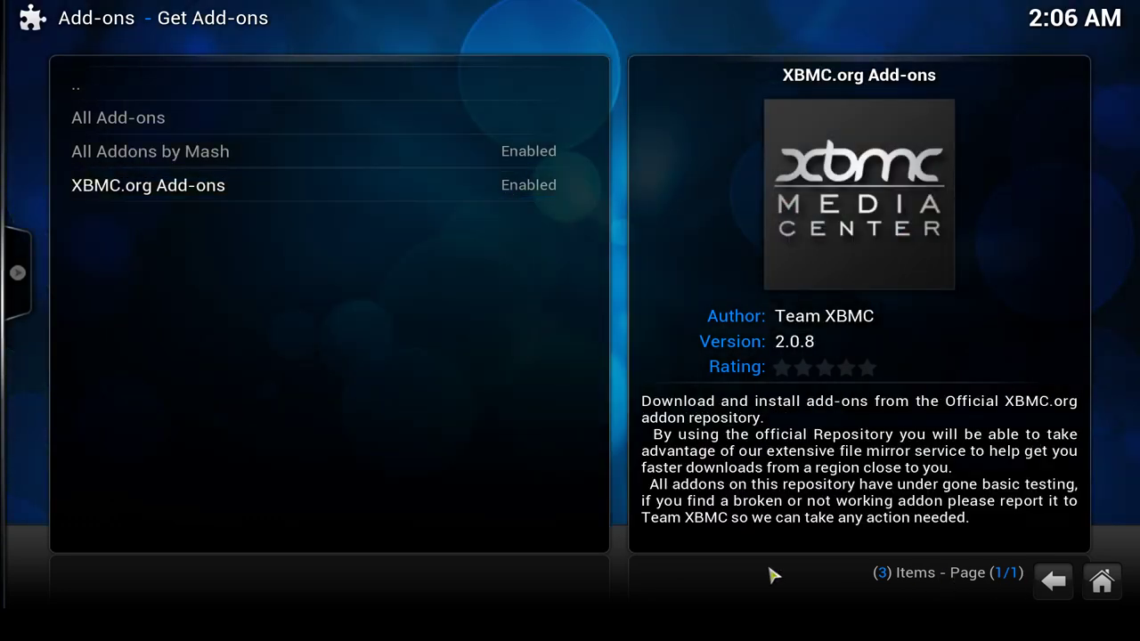
# Step: Install Mash Up 1.4.0 from All Addons by Mash's Video Add-ons, then return to the repository categories
pyautogui.click(153, 158)
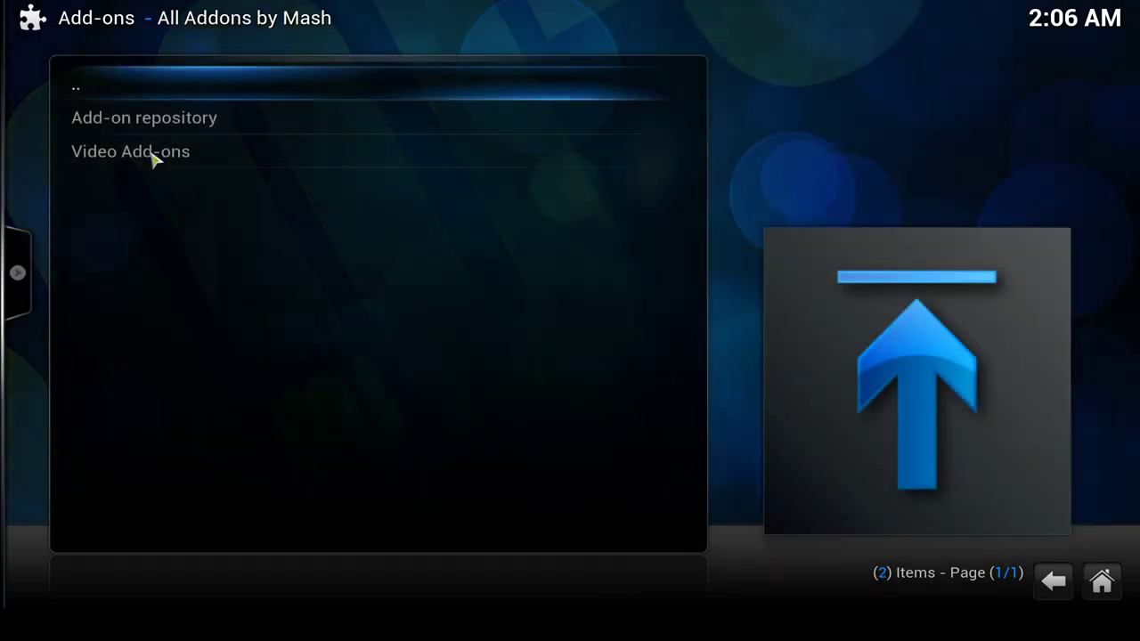
pyautogui.click(107, 158)
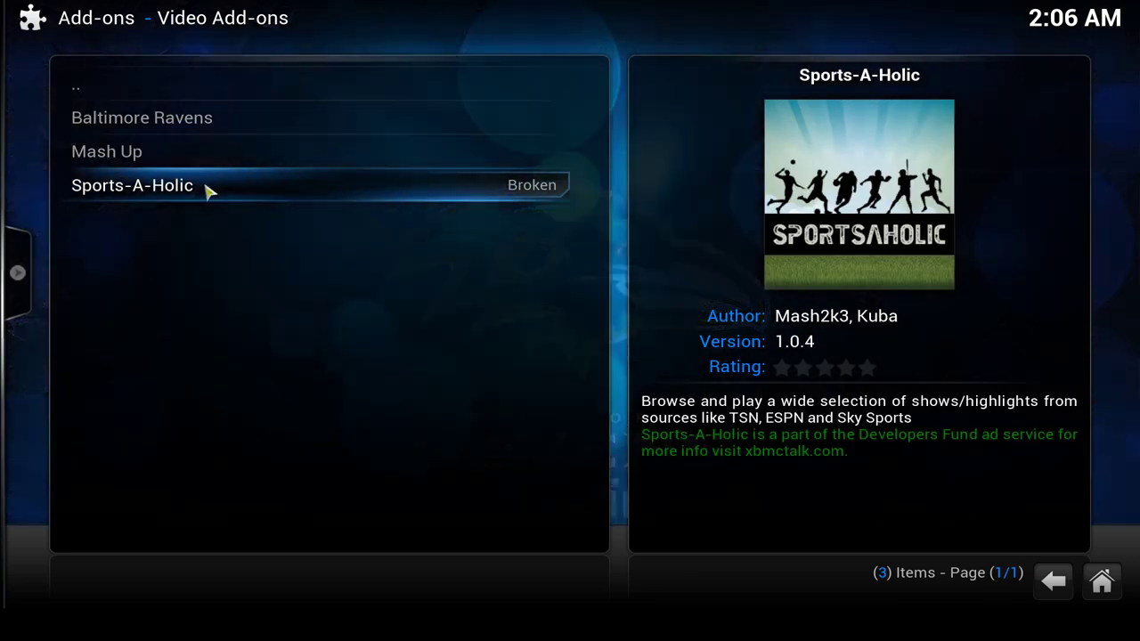
pyautogui.click(254, 166)
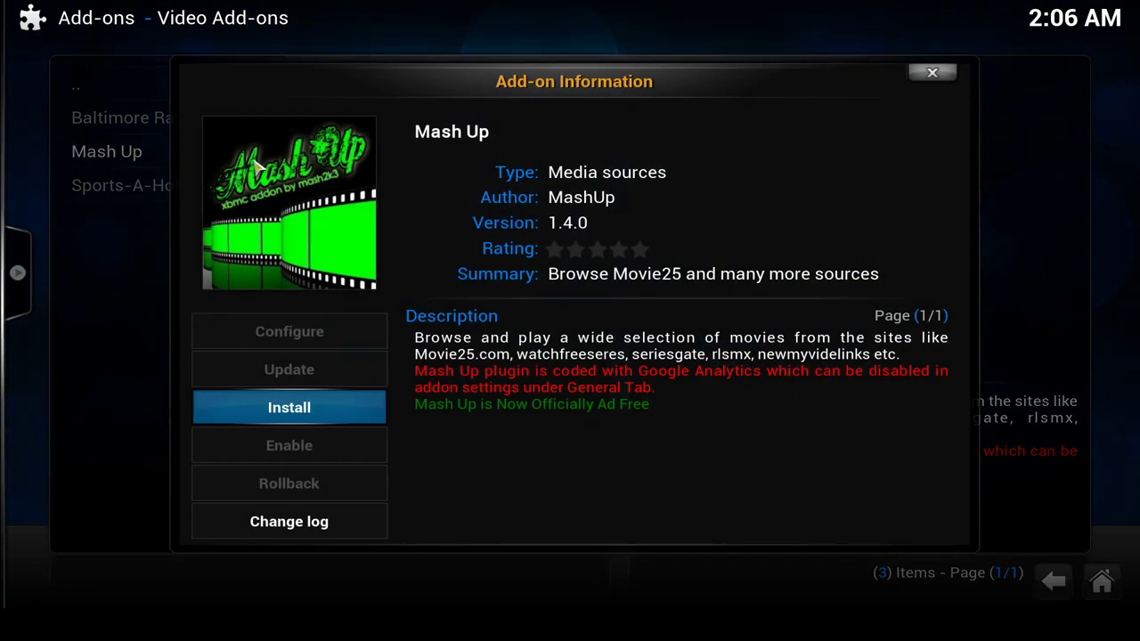
pyautogui.click(269, 419)
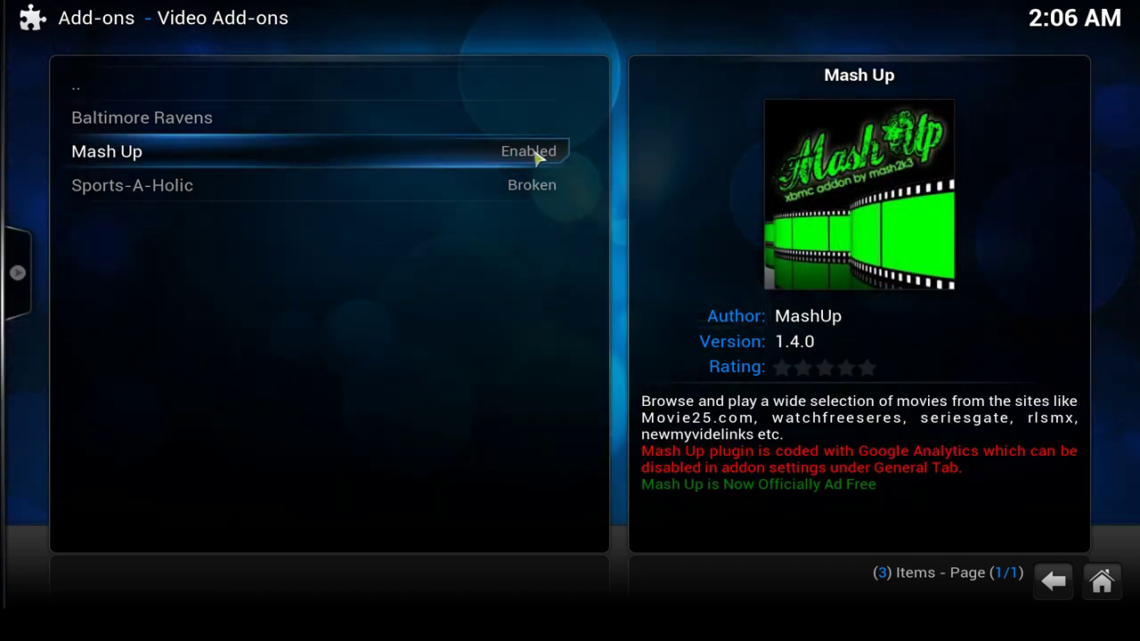
pyautogui.click(356, 96)
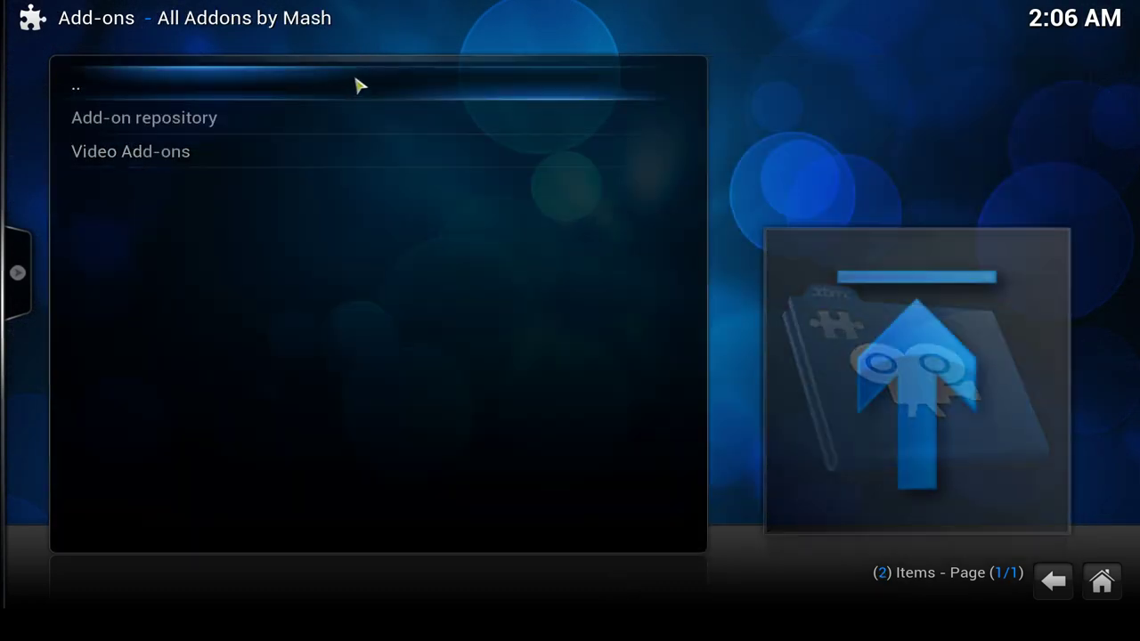
# Step: Go back to the home screen, open Videos > Add-ons and launch Mash Up
pyautogui.click(357, 88)
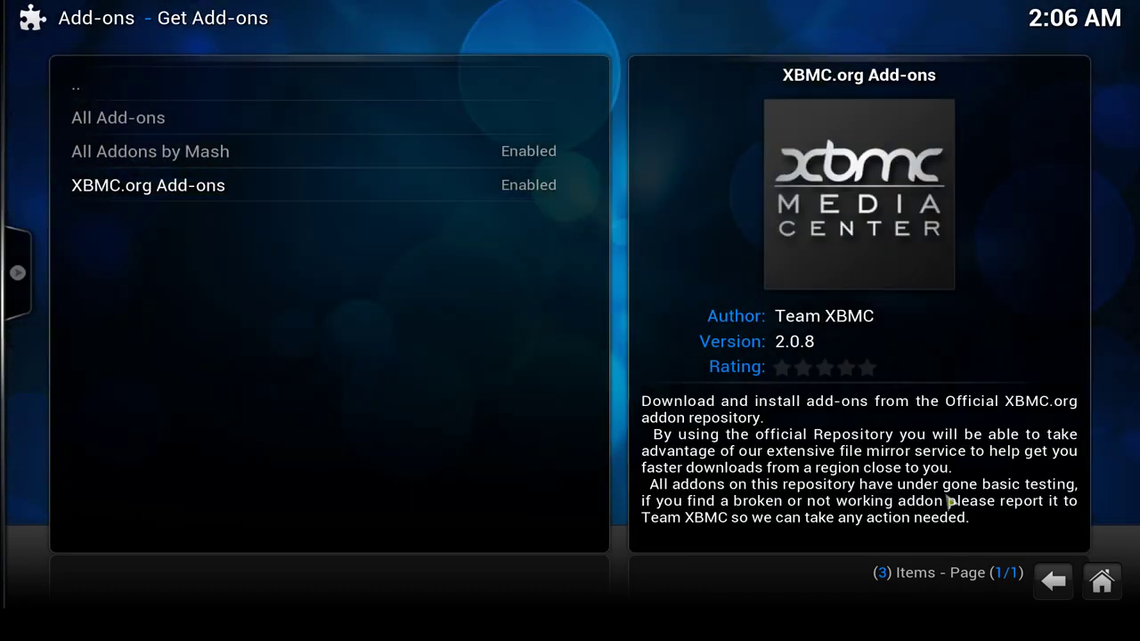
pyautogui.click(1101, 583)
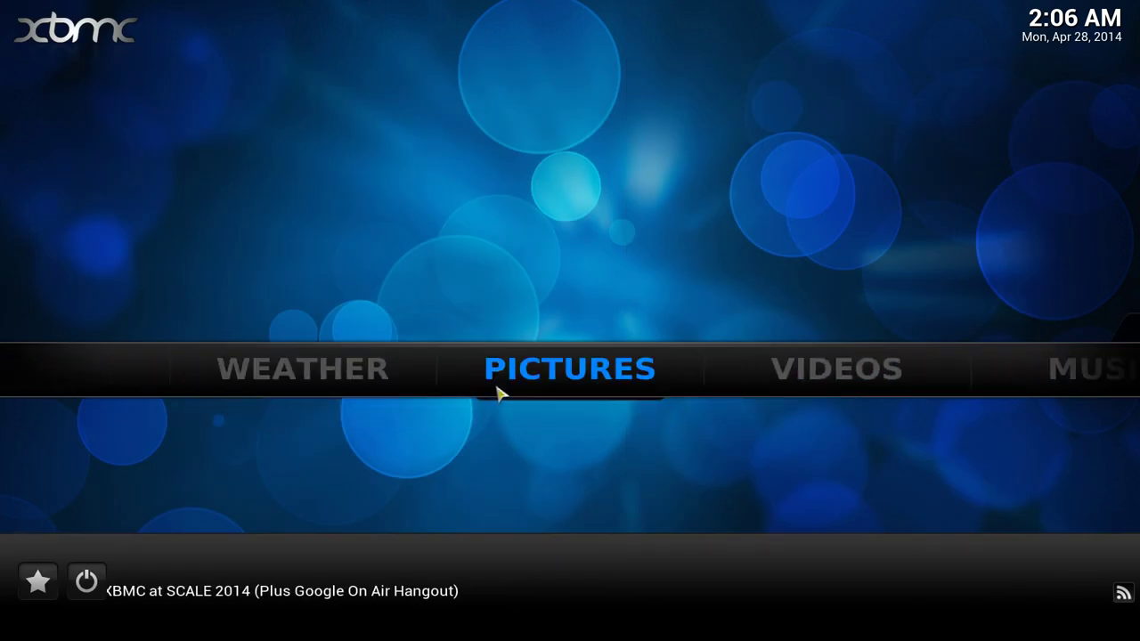
pyautogui.moveTo(805, 389)
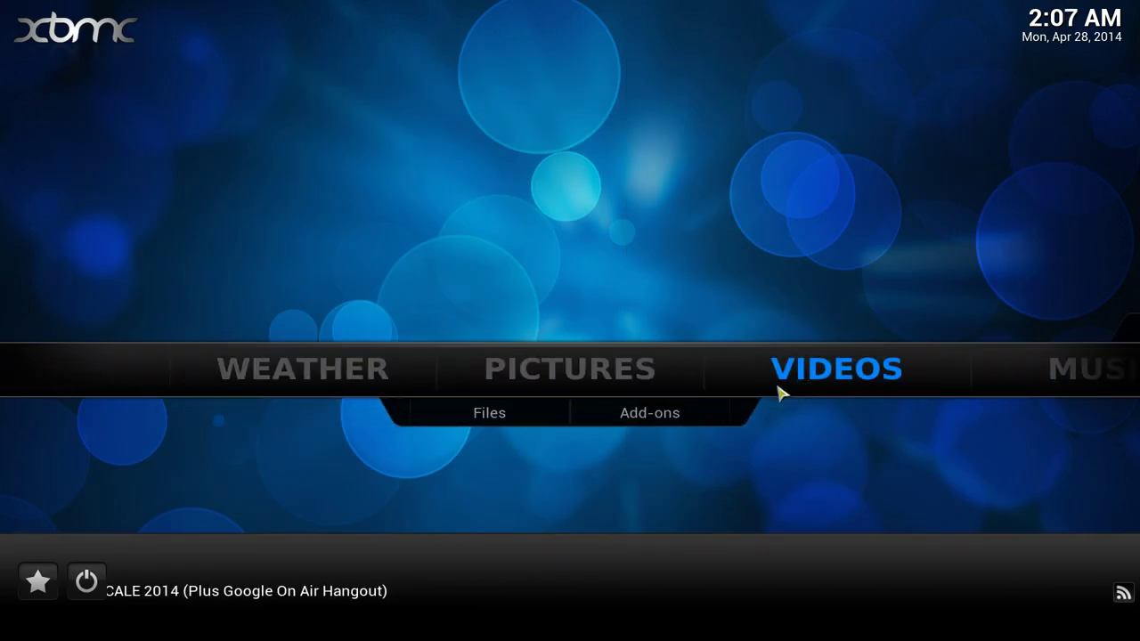
pyautogui.click(708, 420)
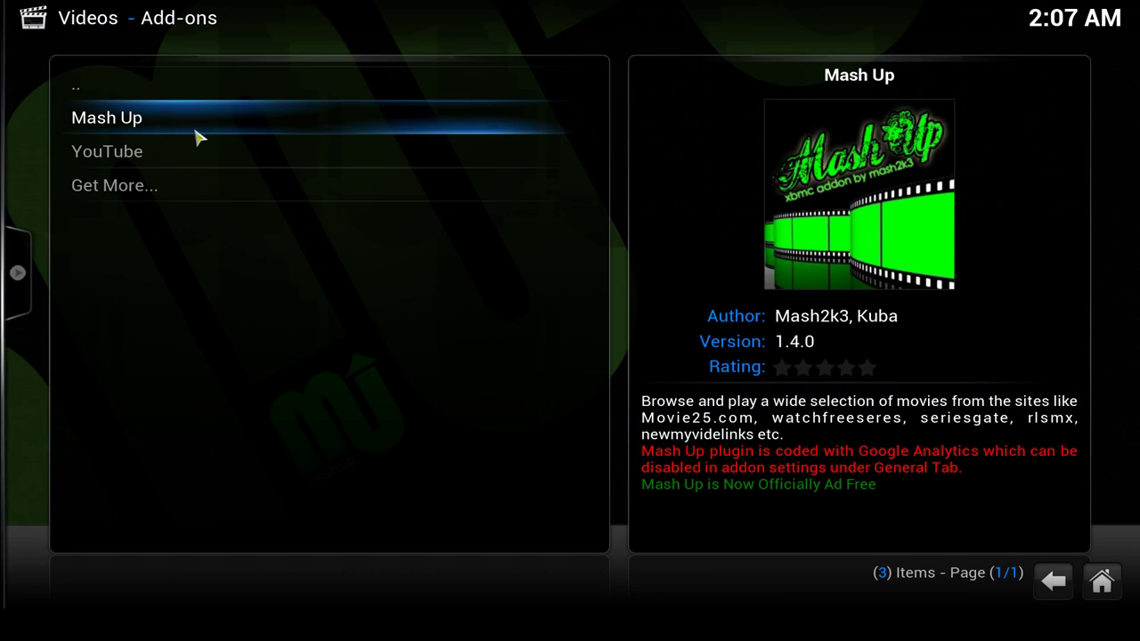
pyautogui.click(188, 125)
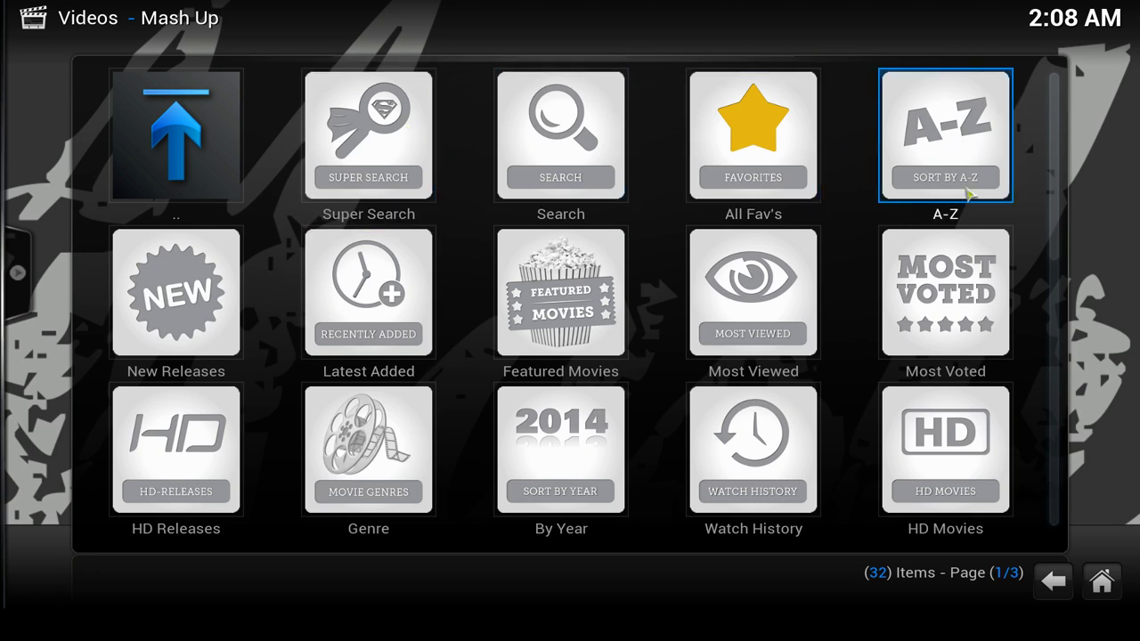
# Step: Browse Mash Up's menu down to the Anime and Documentaries rows, then back up to Super Search
pyautogui.scroll(-2, 209, 368)
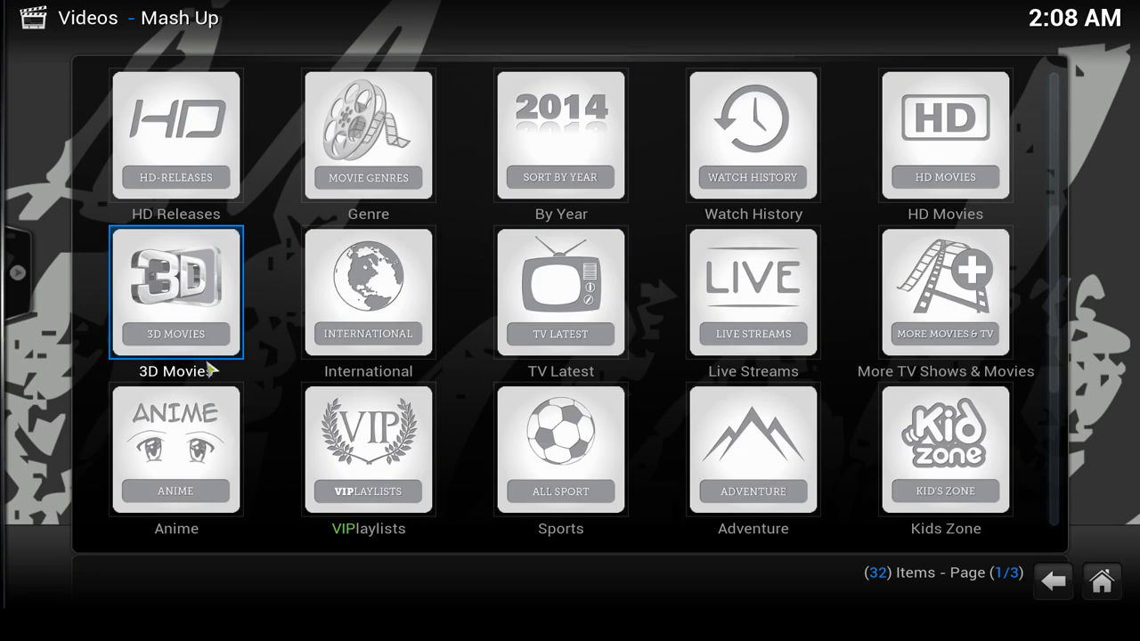
pyautogui.press('Down')
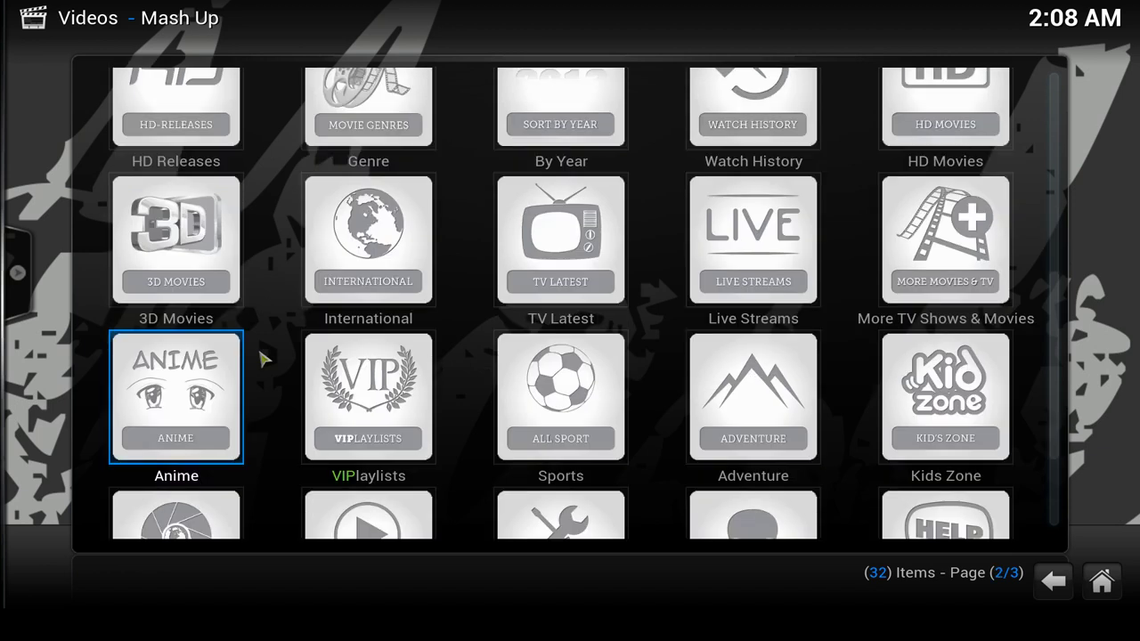
pyautogui.press('Down')
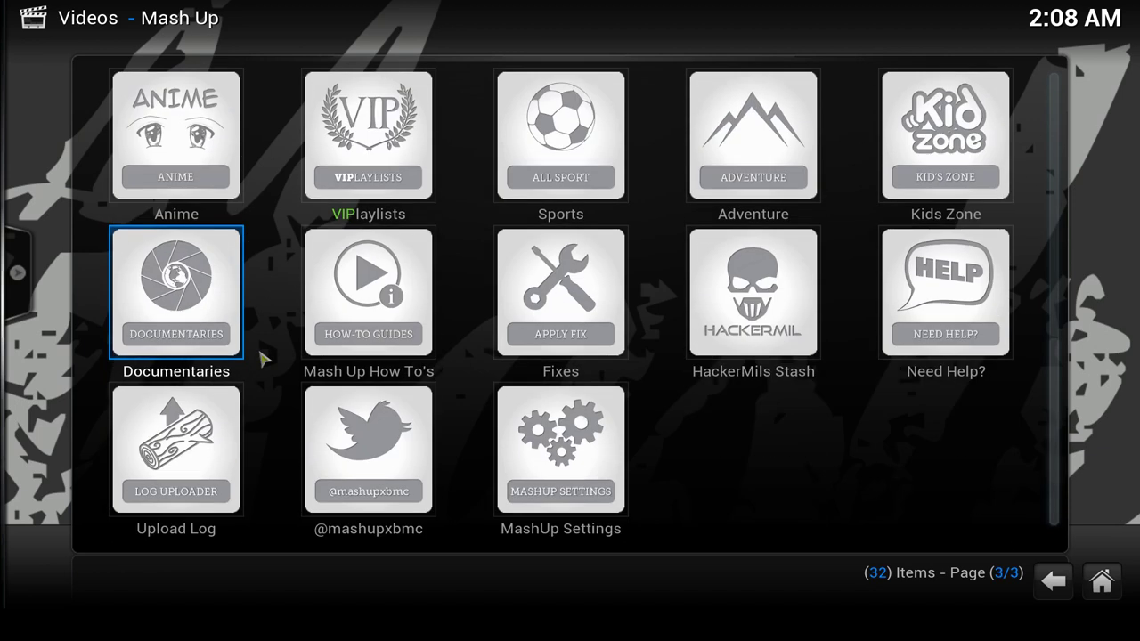
pyautogui.scroll(3, 318, 381)
pyautogui.scroll(2, 318, 381)
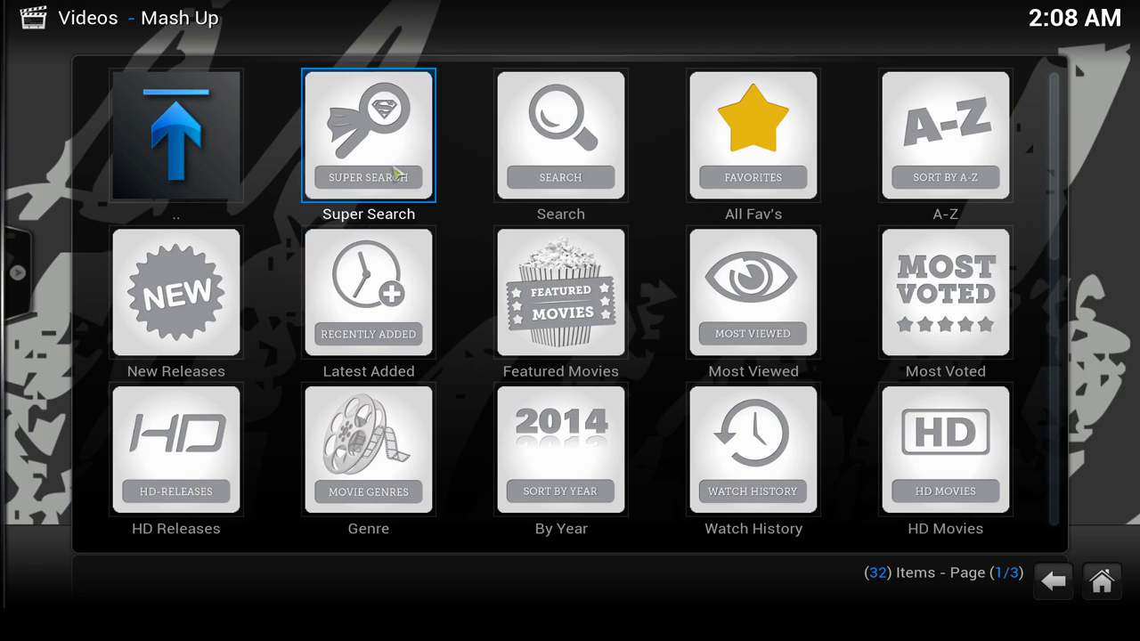
pyautogui.click(396, 174)
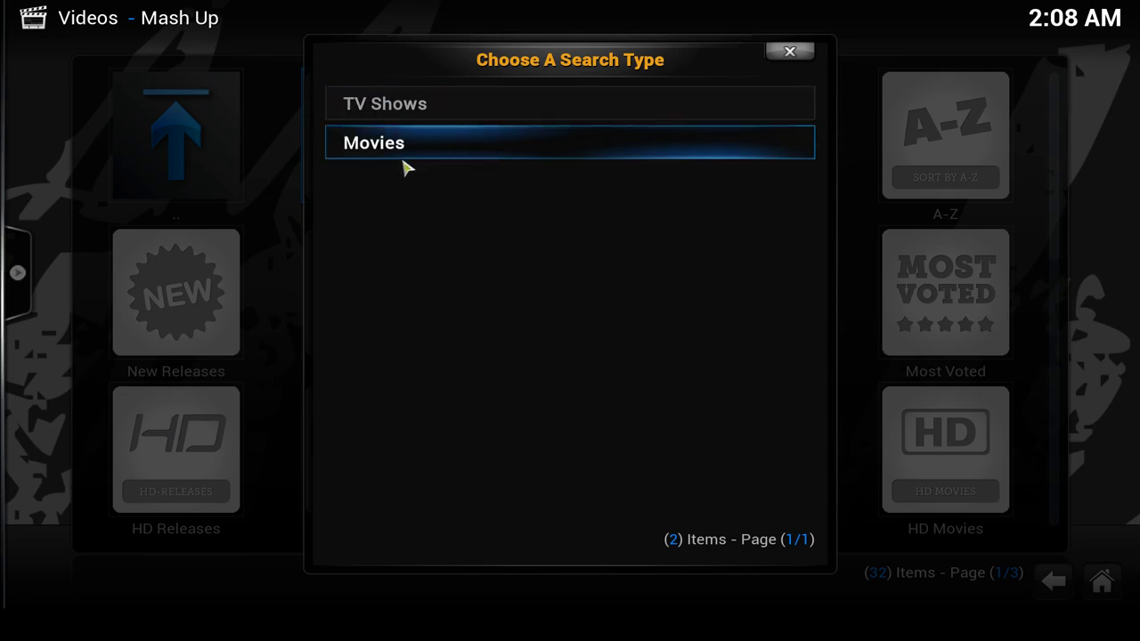
# Step: Run a Super Search of TV Shows for 'Game of Thrones'
pyautogui.click(405, 121)
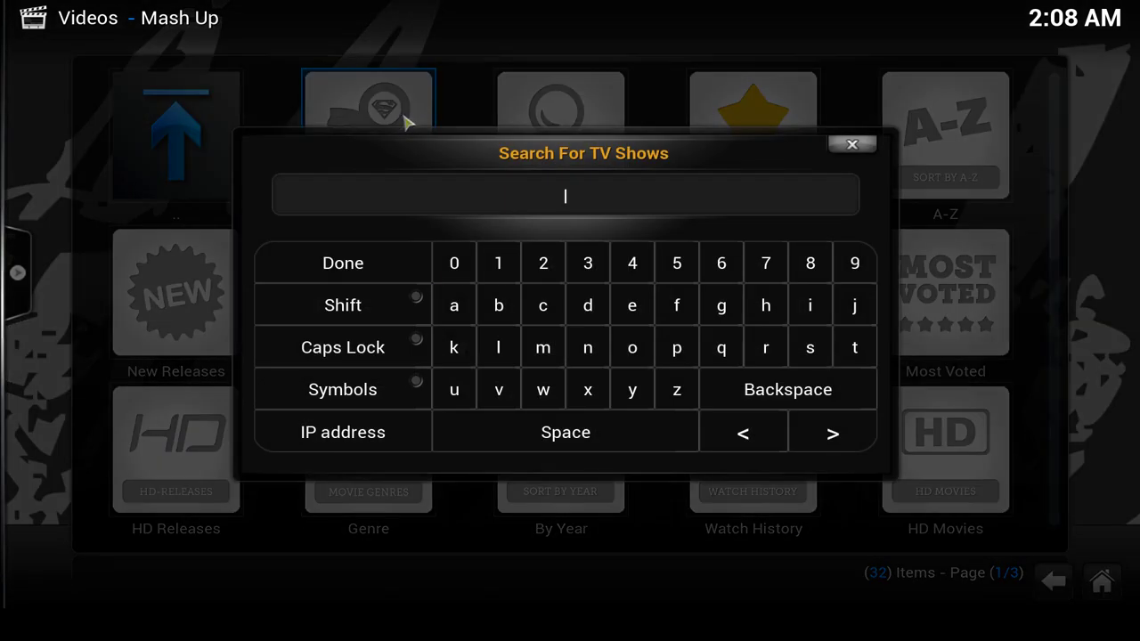
pyautogui.write('Game of Thrones')
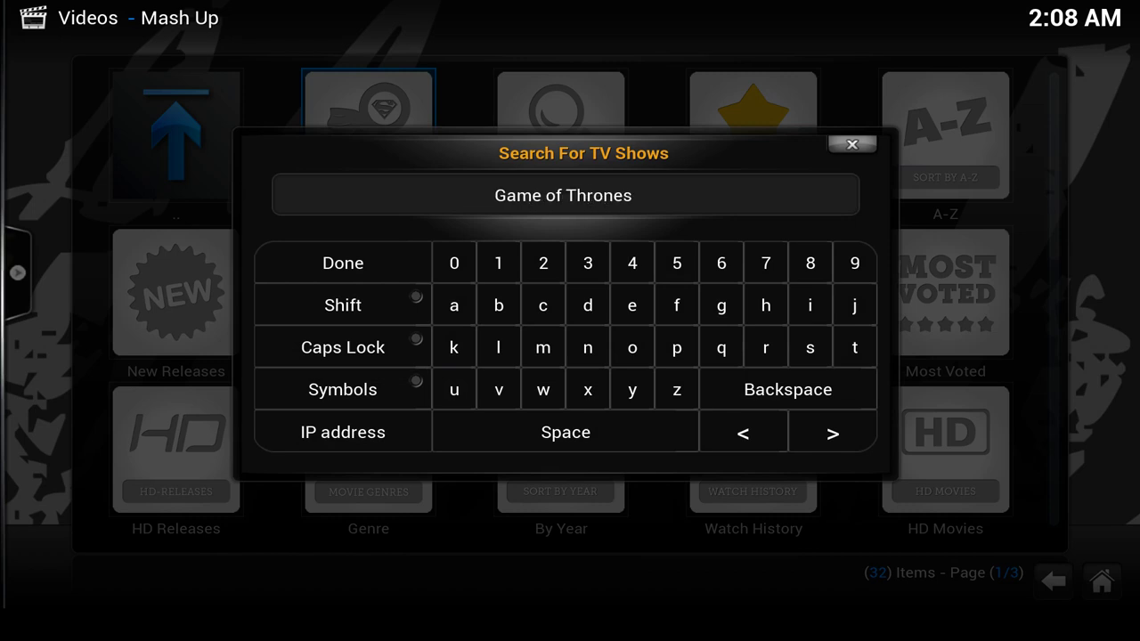
pyautogui.press('Return')
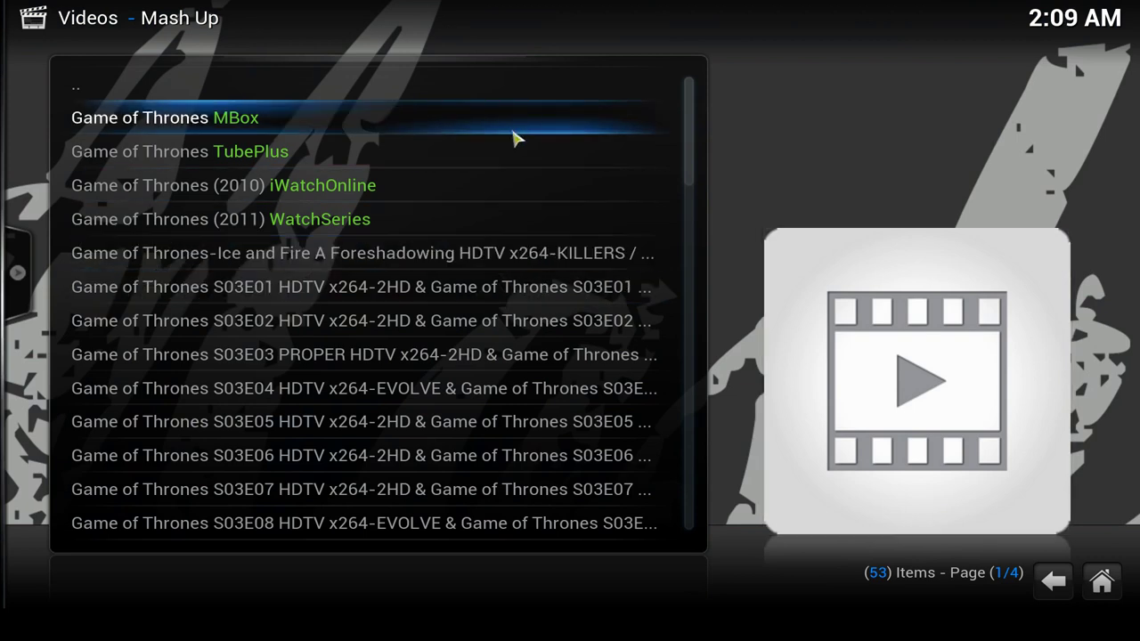
# Step: Scroll through all four pages of Game of Thrones results, then go back to Mash Up's main menu
pyautogui.scroll(-5, 529, 175)
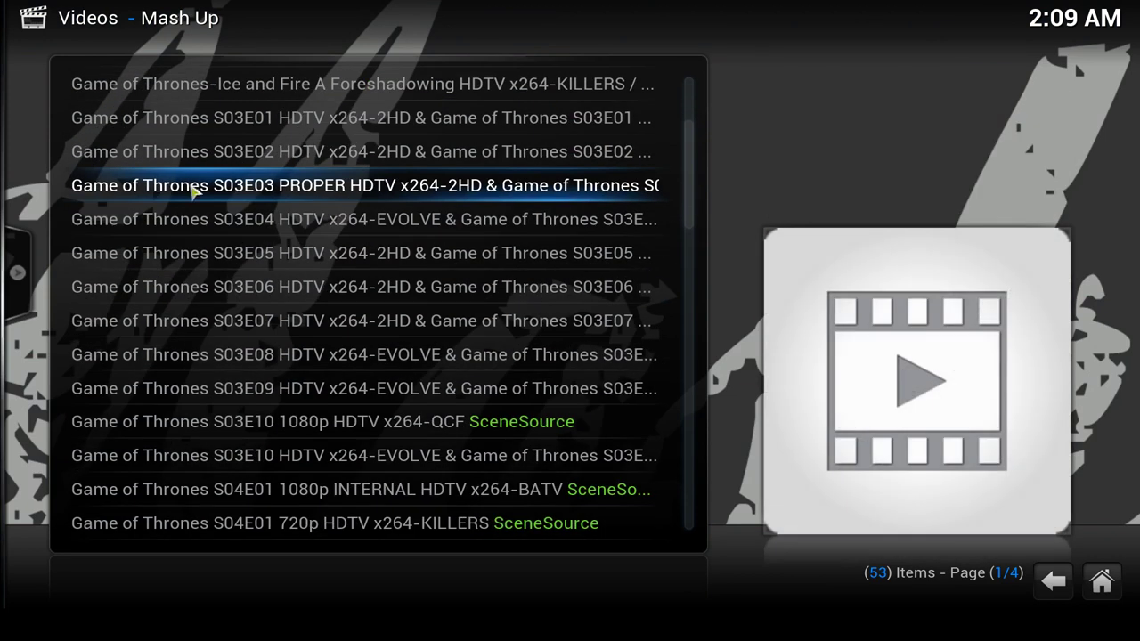
pyautogui.scroll(-7, 223, 440)
pyautogui.scroll(-19, 222, 441)
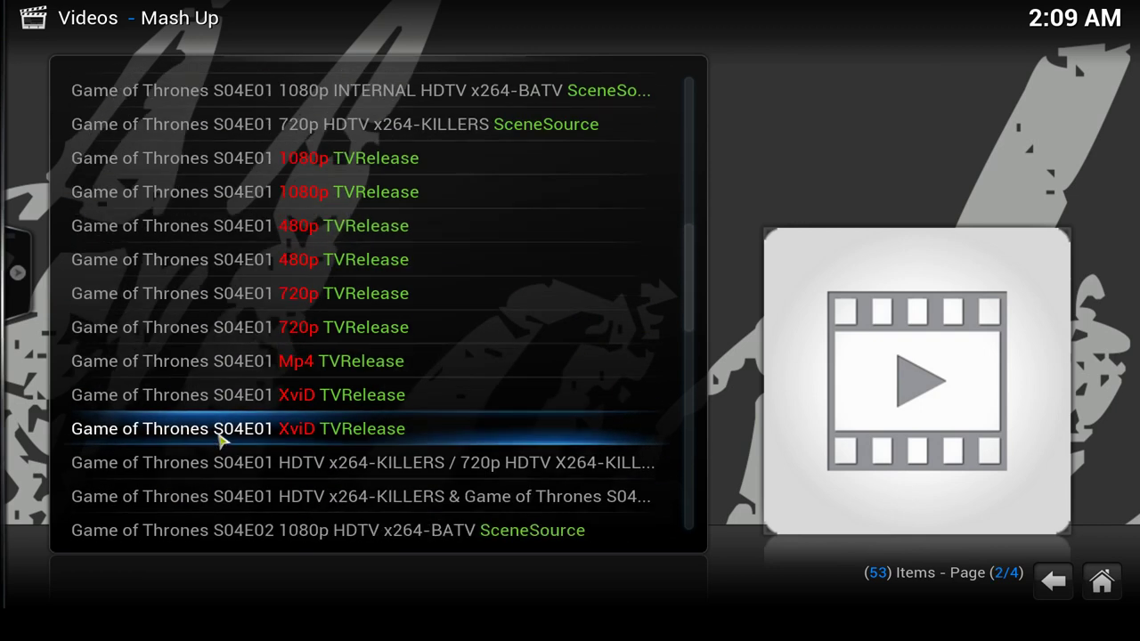
pyautogui.scroll(-6, 220, 440)
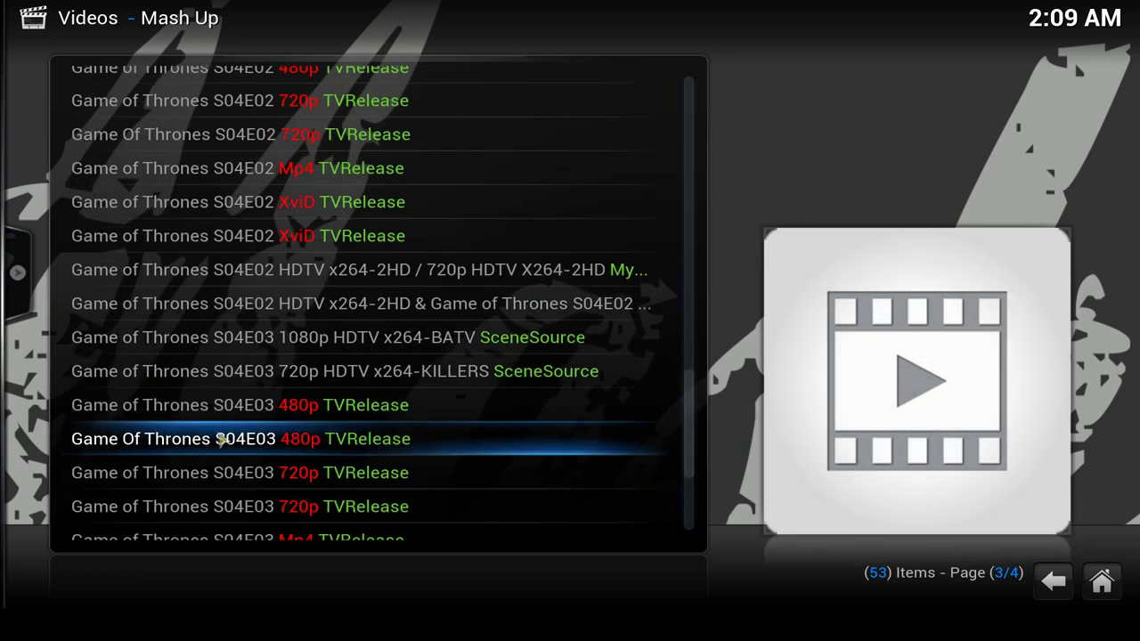
pyautogui.scroll(-2, 222, 430)
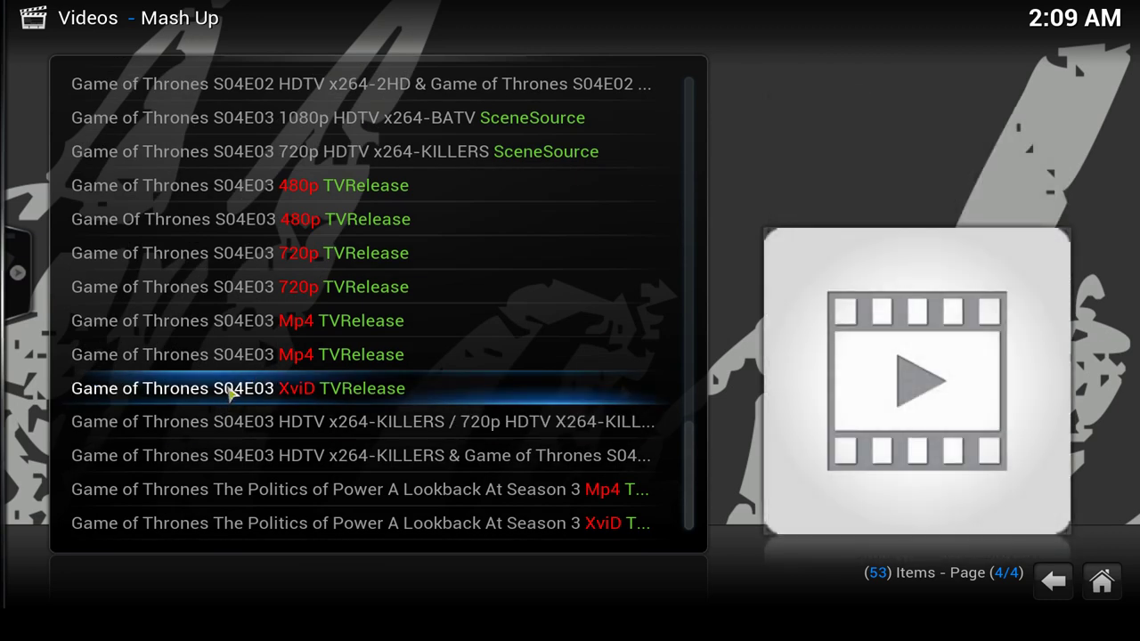
pyautogui.scroll(7, 228, 394)
pyautogui.moveTo(686, 410); pyautogui.dragTo(697, 111)
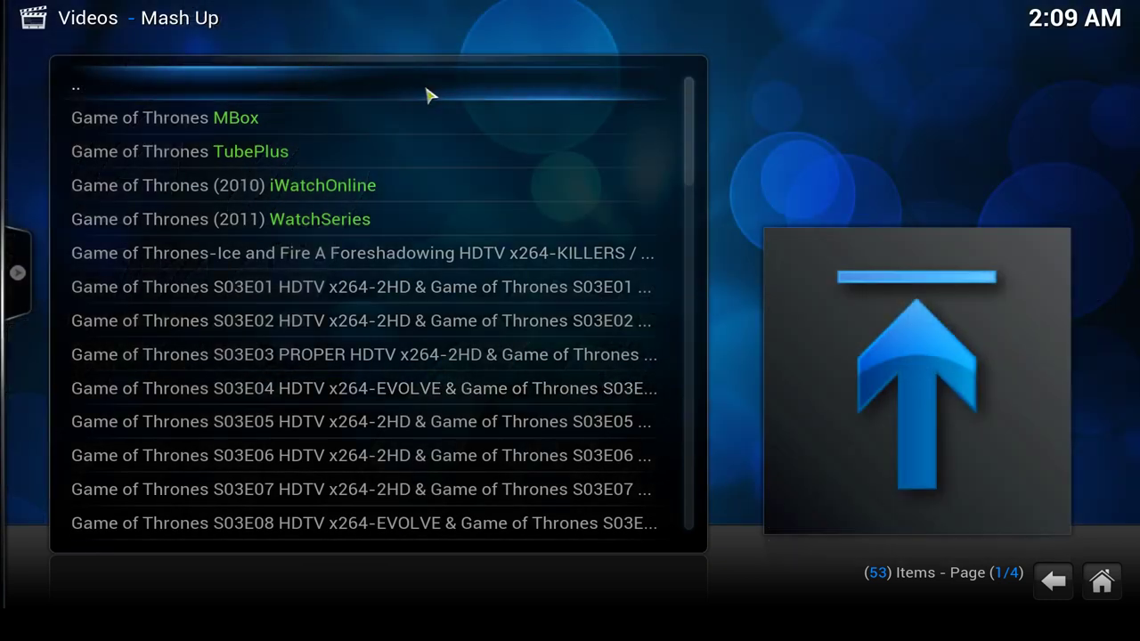
pyautogui.click(427, 89)
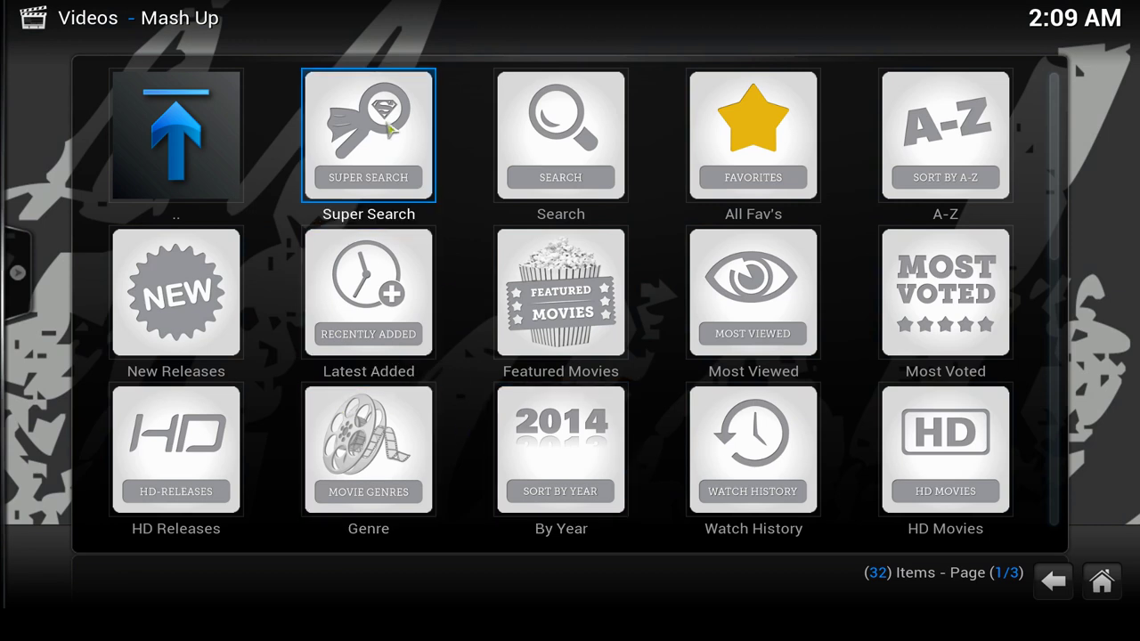
# Step: Open Anime > AnimeToon > Dubbed Anime > Genre and scroll through the 41 dubbed anime genres
pyautogui.scroll(-1, 469, 412)
pyautogui.scroll(-2, 469, 412)
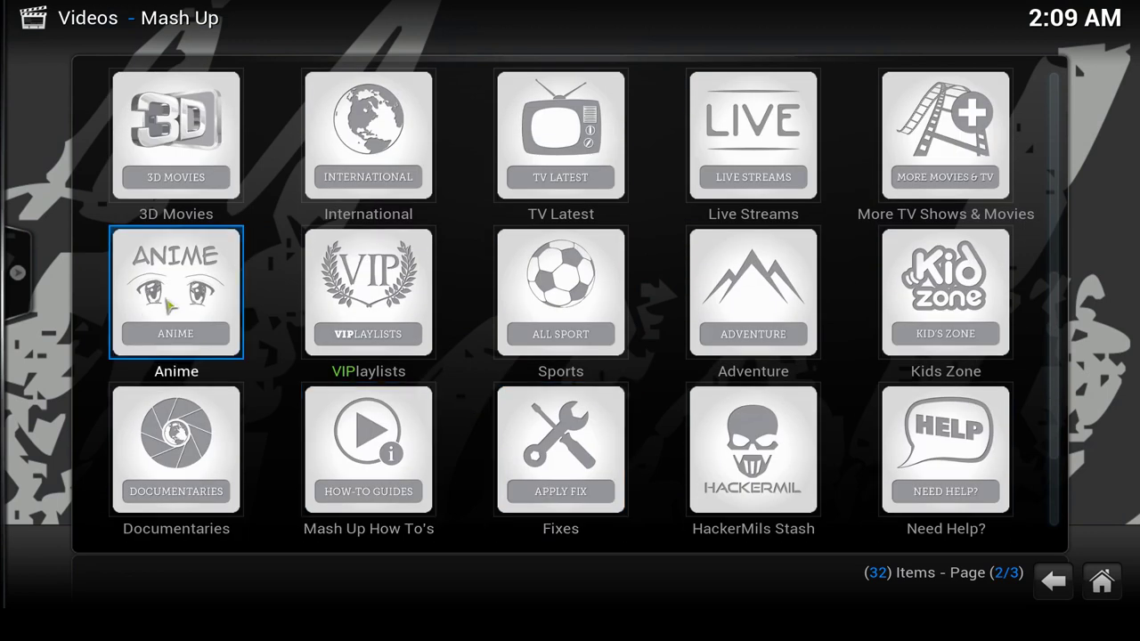
pyautogui.click(167, 306)
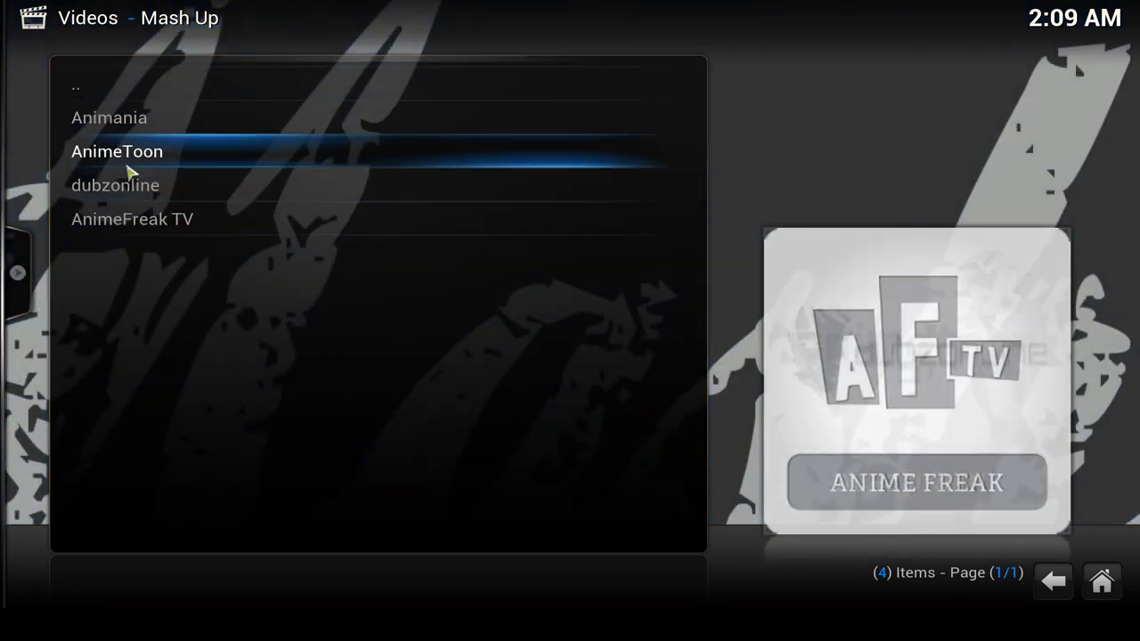
pyautogui.click(144, 156)
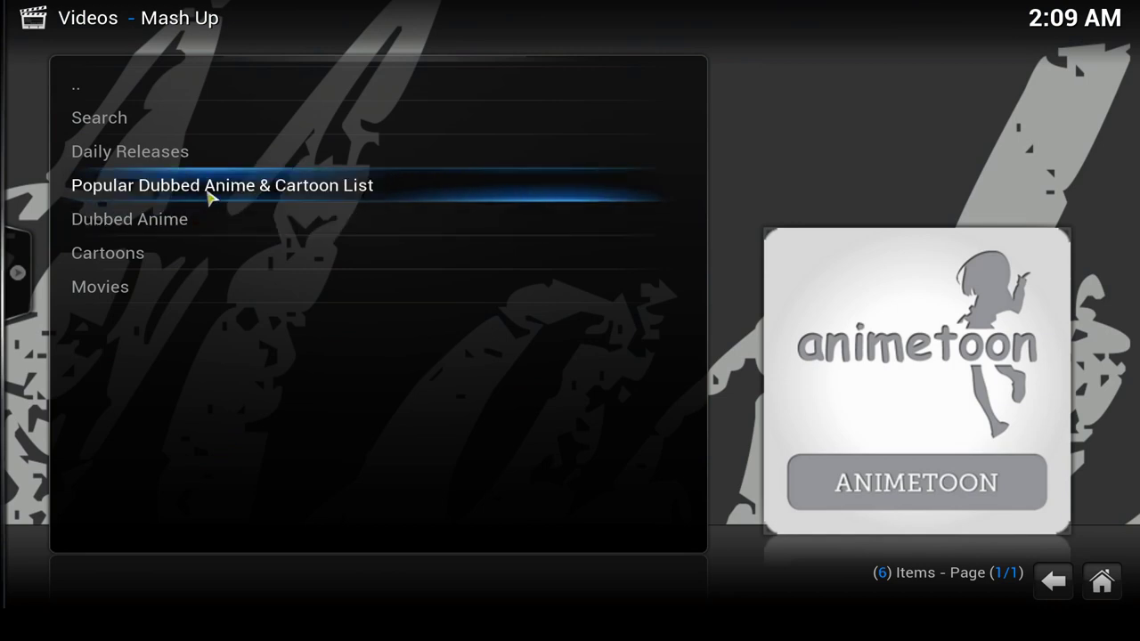
pyautogui.click(184, 220)
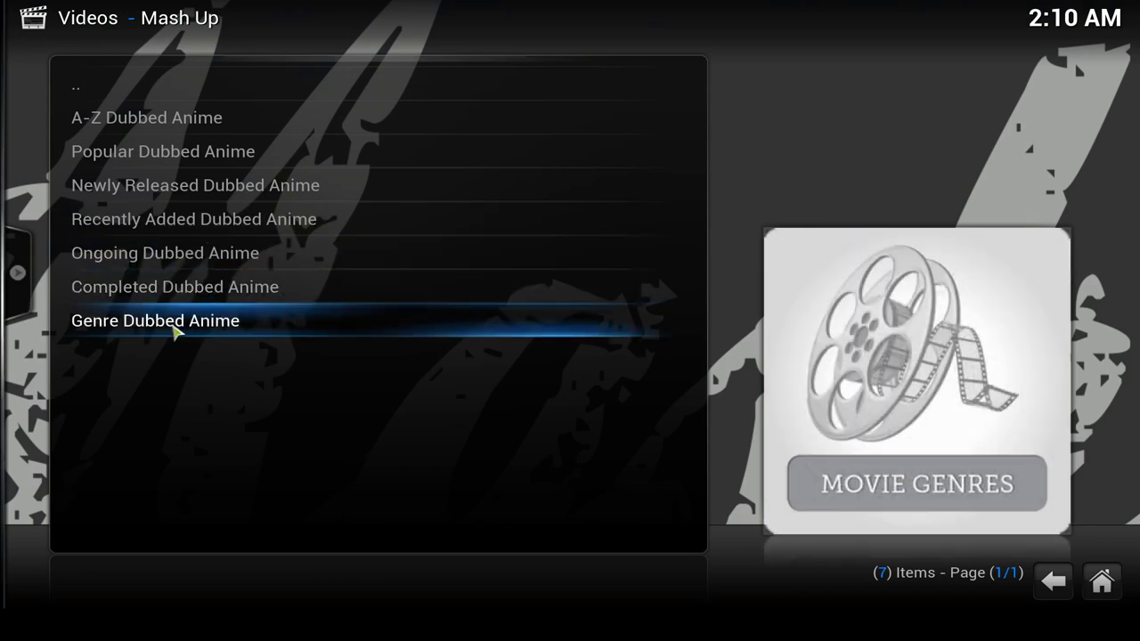
pyautogui.click(175, 322)
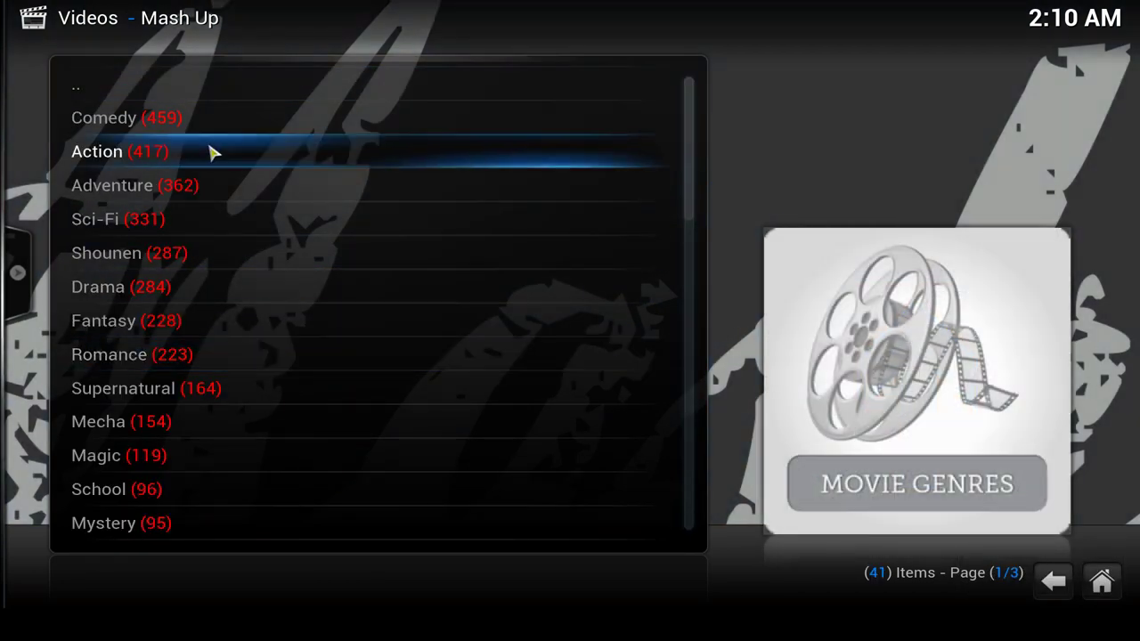
pyautogui.scroll(-10, 241, 428)
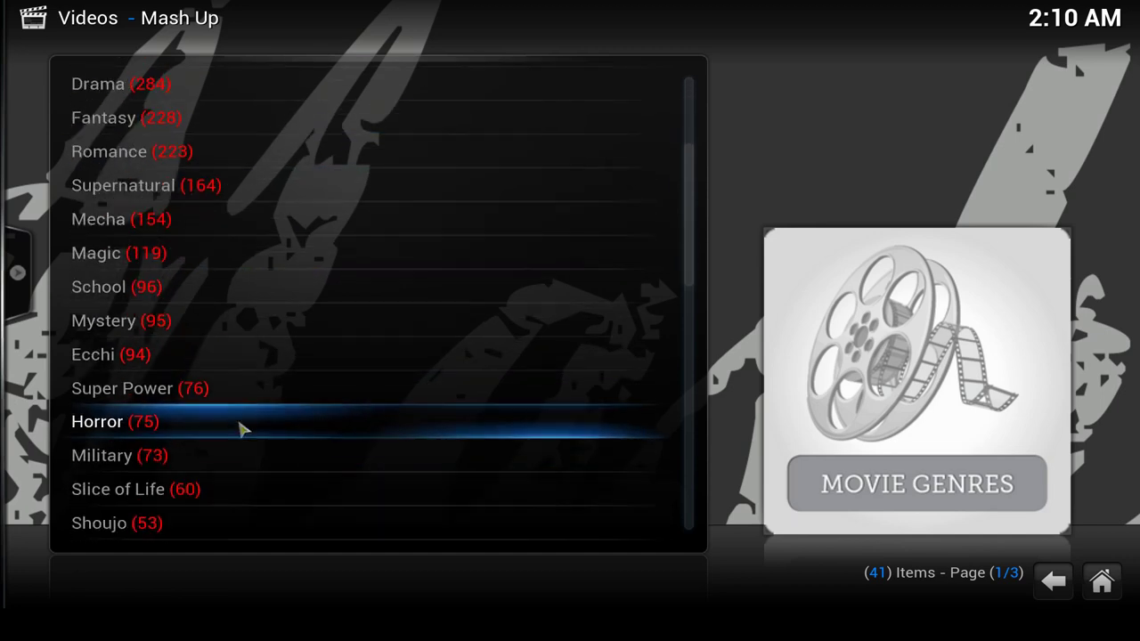
pyautogui.scroll(-4, 242, 427)
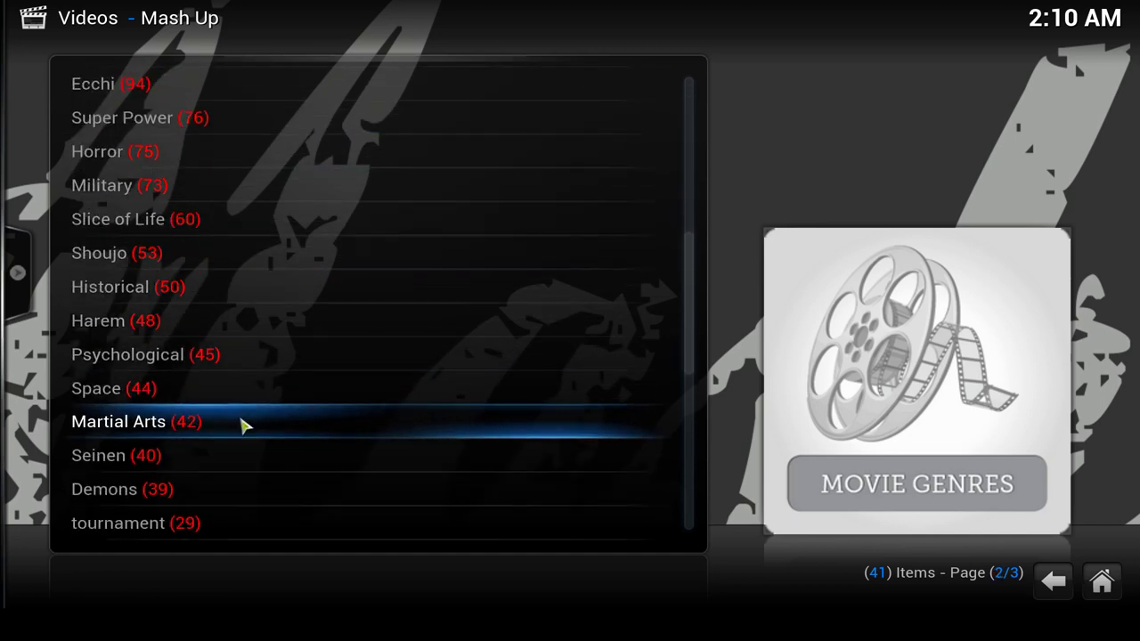
pyautogui.scroll(-4, 245, 425)
pyautogui.scroll(18, 245, 424)
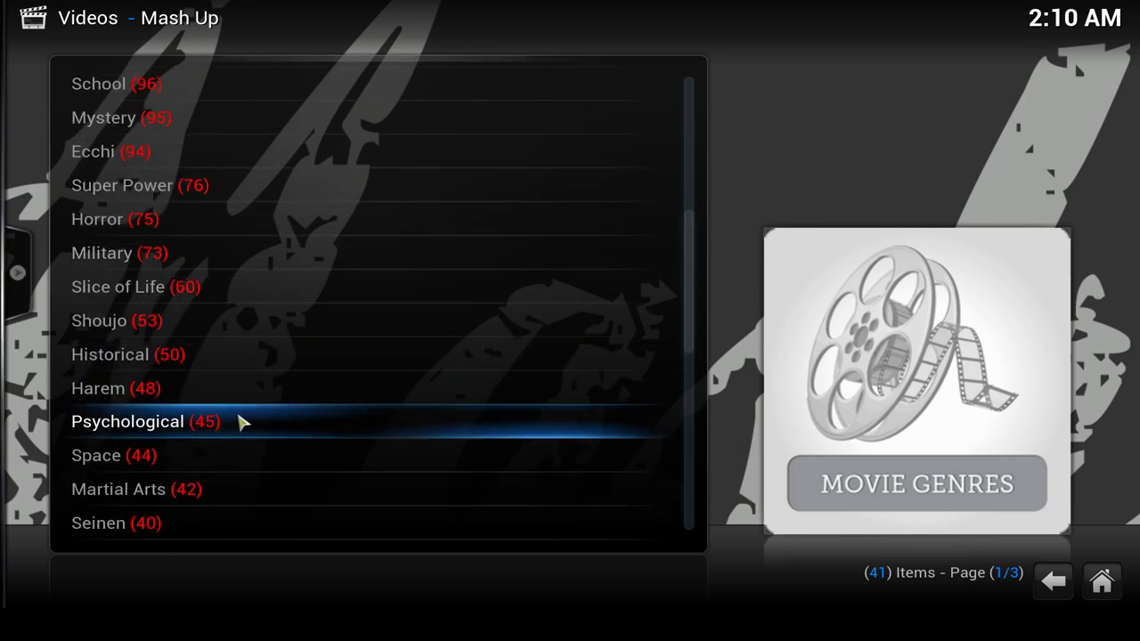